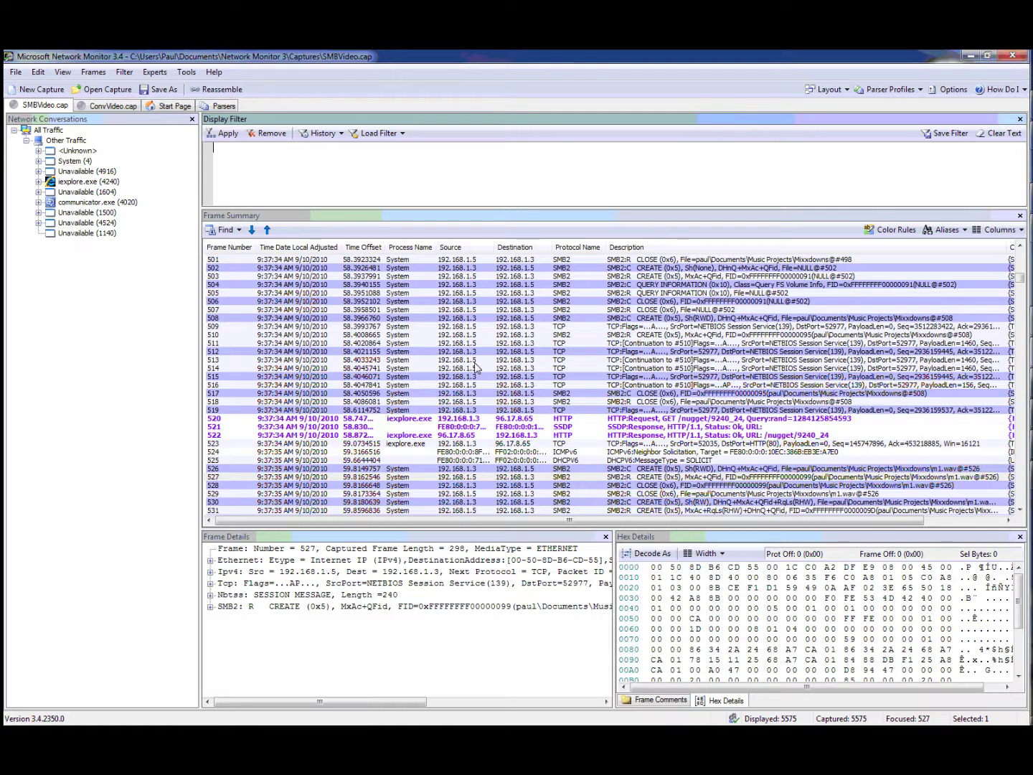
Enter property.SMBFileName in the Display Filter box via IntelliSense, leaving it unapplied
type("property.")
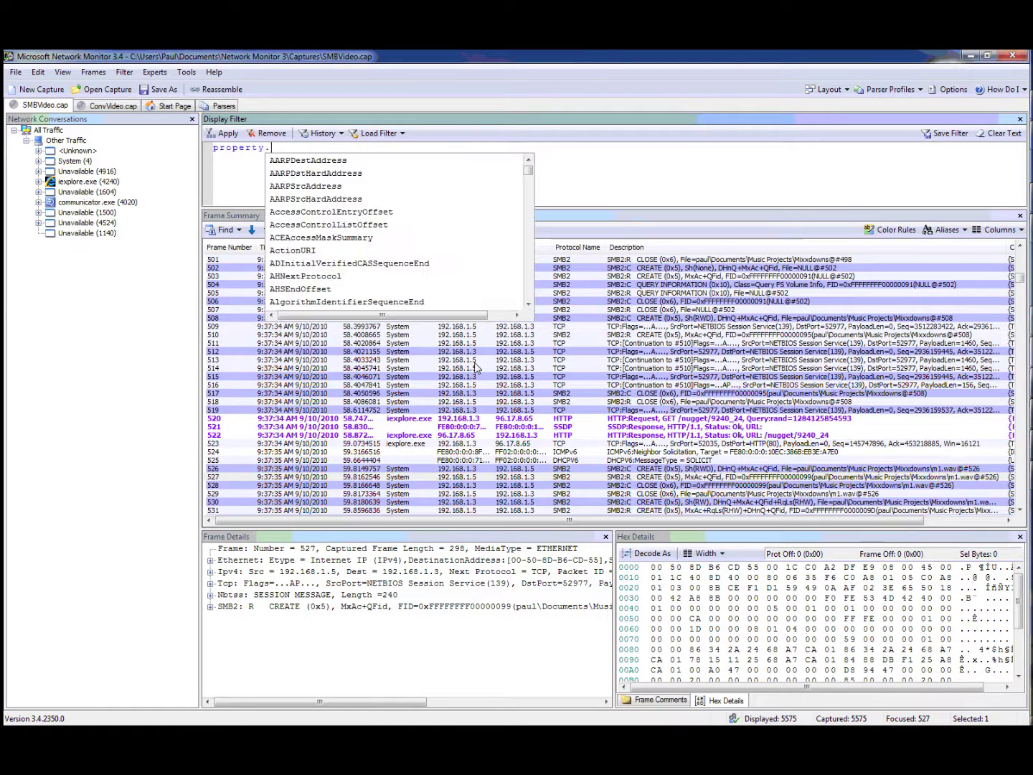
type("smb")
key("Down")
key("Down")
key("Down")
key("Down")
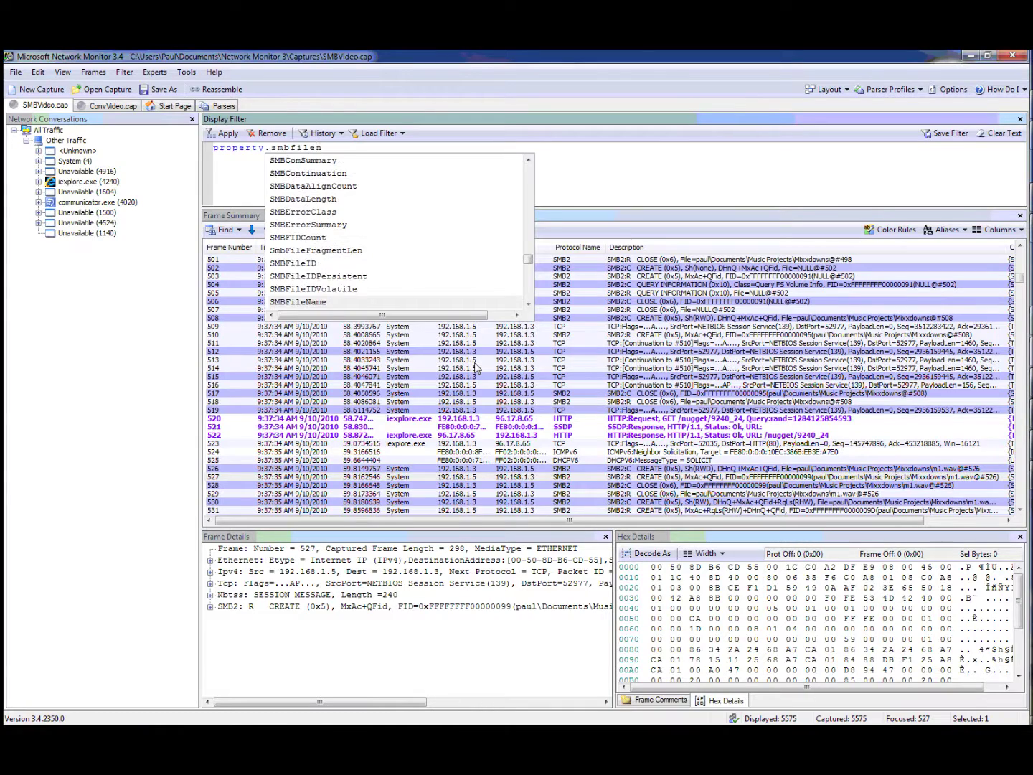
key("Return")
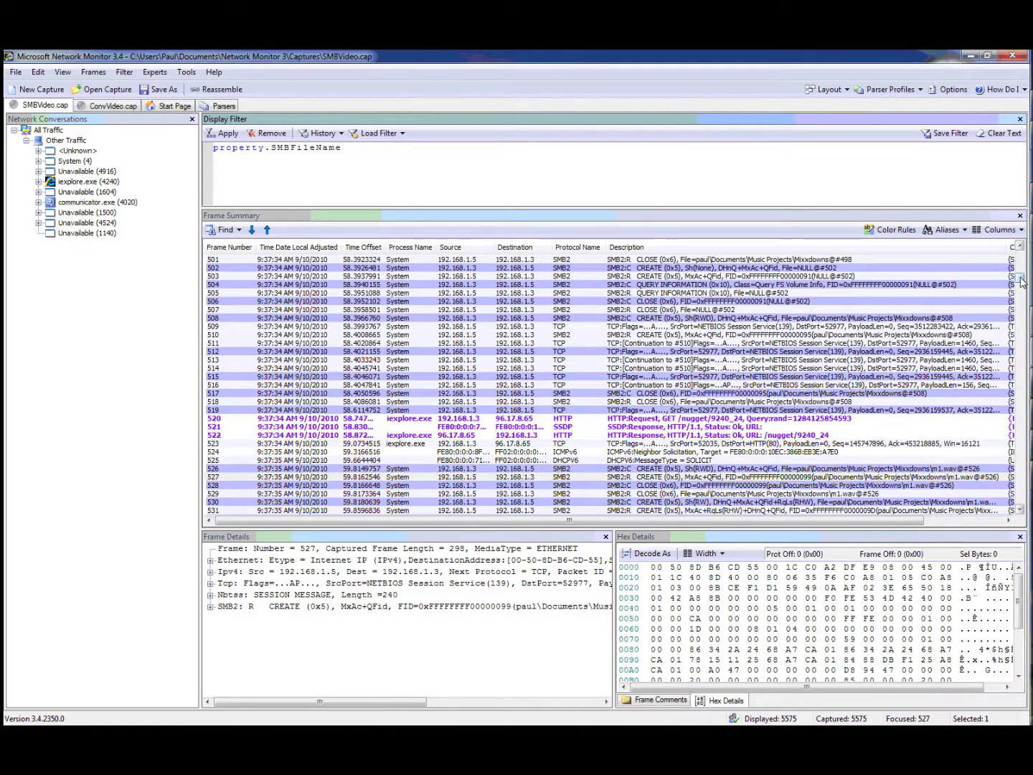
left_click_drag(1019, 282, 1020, 255)
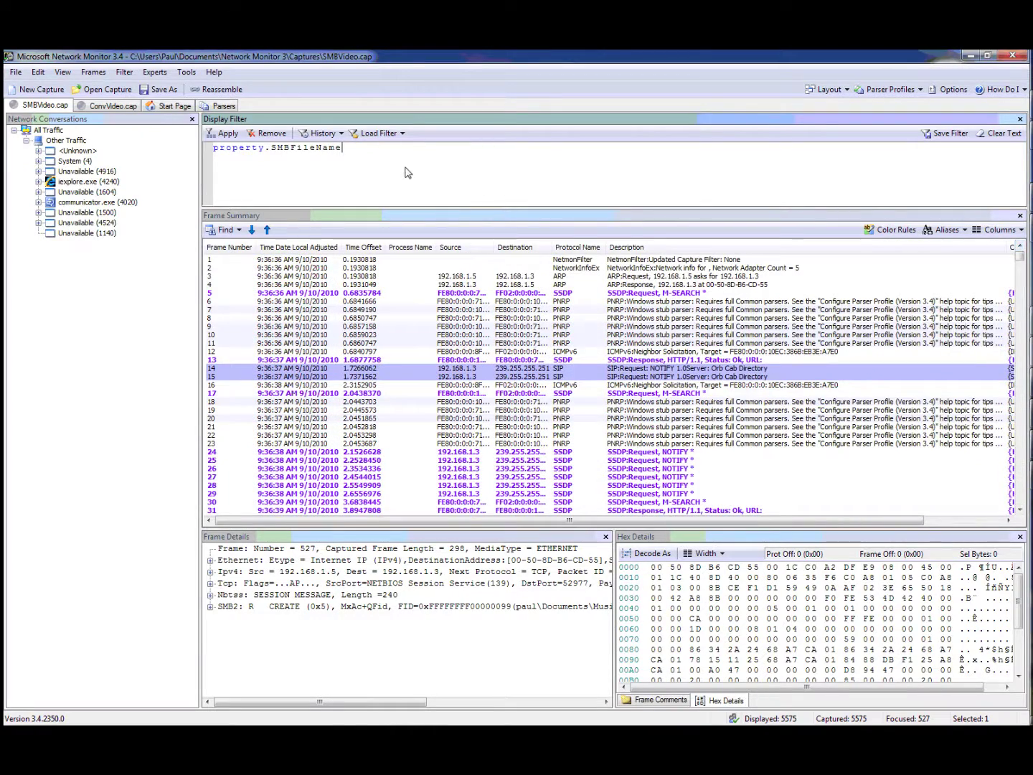
Apply property.SMBFileName.contains("m1") and select frame 527 among the 72 m1.wav frames
type(".")
type("contains(\"ml\")")
key("ctrl+Return")
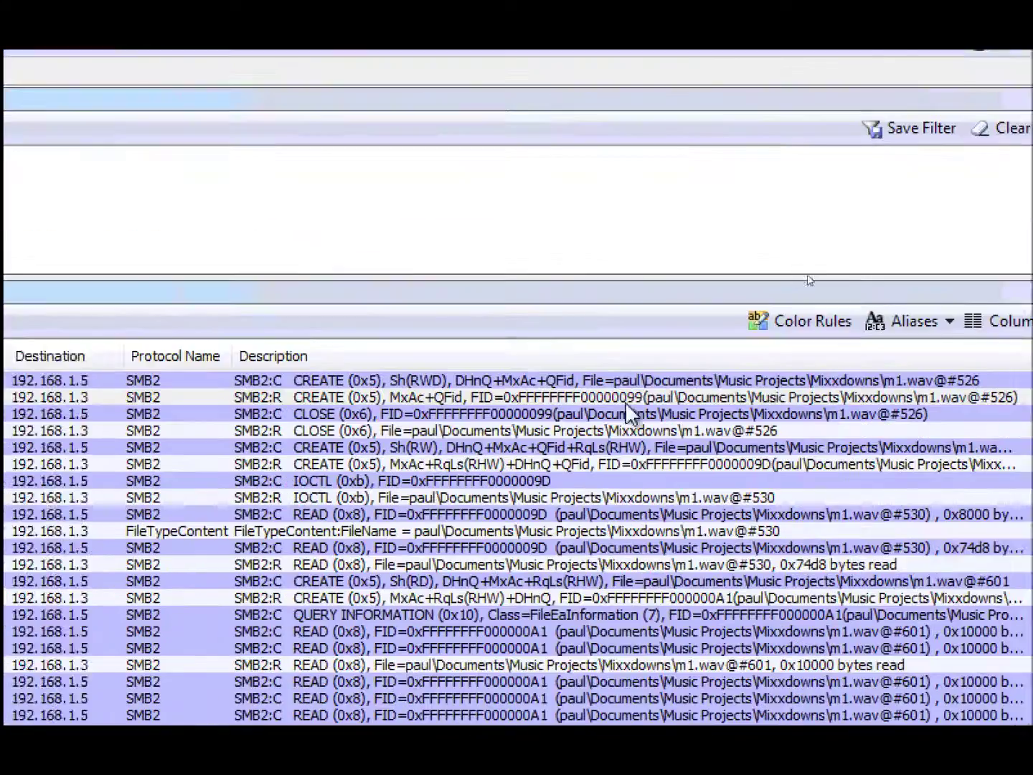
left_click(927, 268)
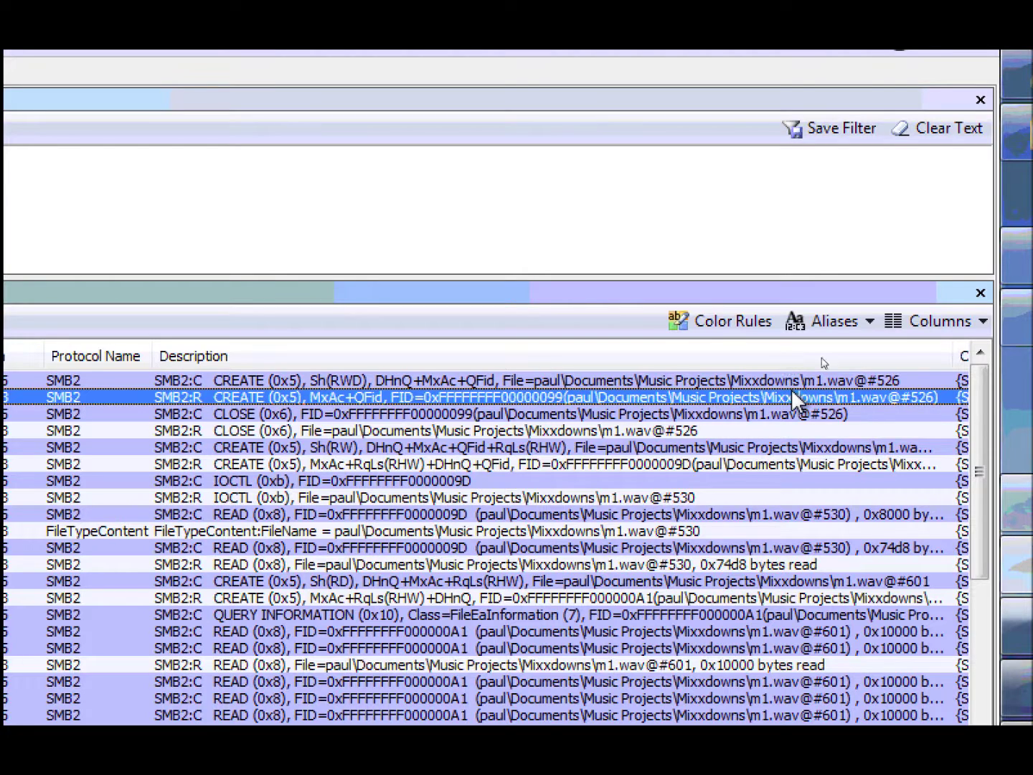
Inspect frame 527's details and focus its raw bytes pane
left_click_drag(787, 365, 923, 389)
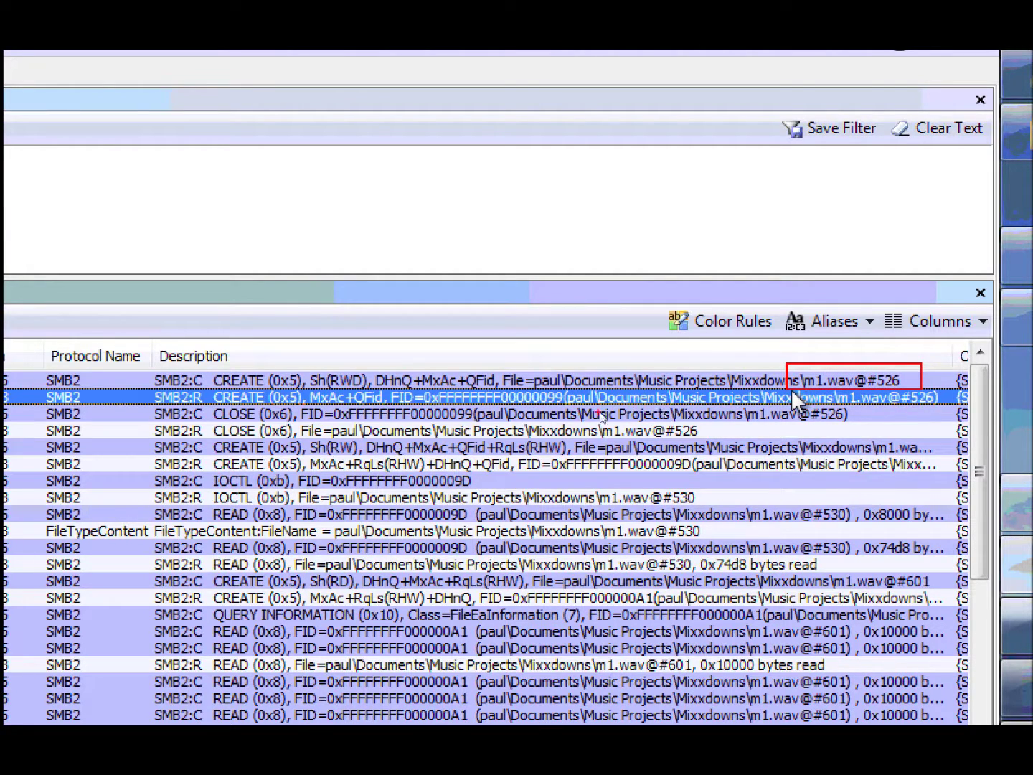
key("Escape")
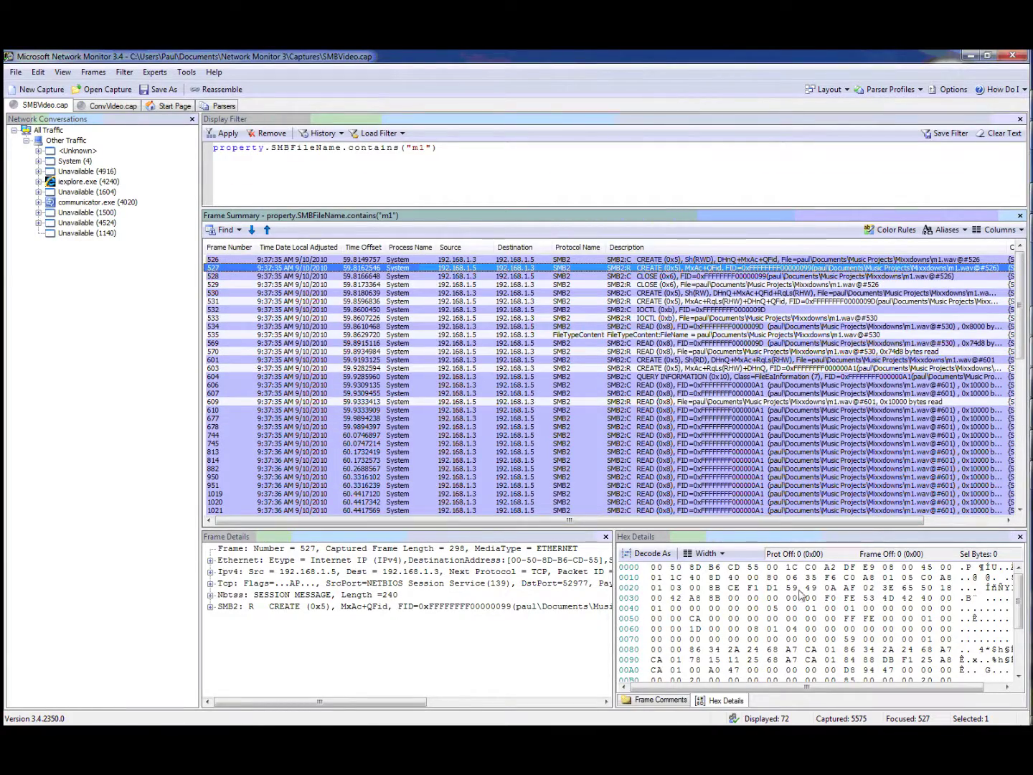
left_click(1016, 586)
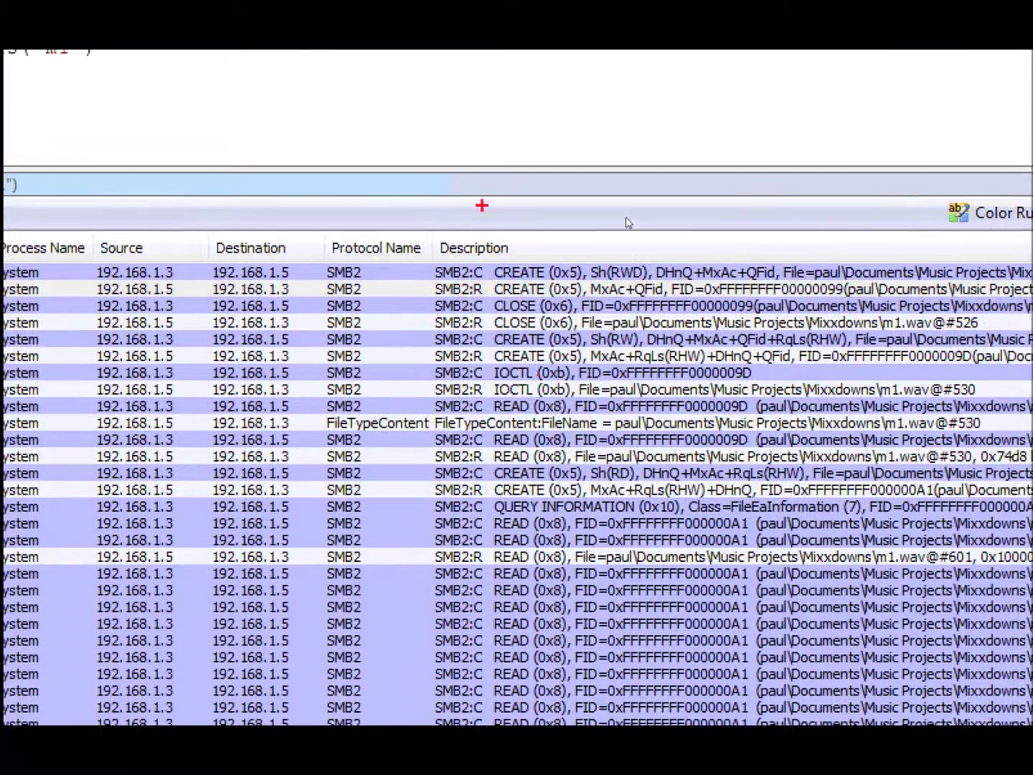
Expand frame 527's Tcp node to show ports 139 and 52977, window 66, good checksum
left_click_drag(537, 273, 616, 307)
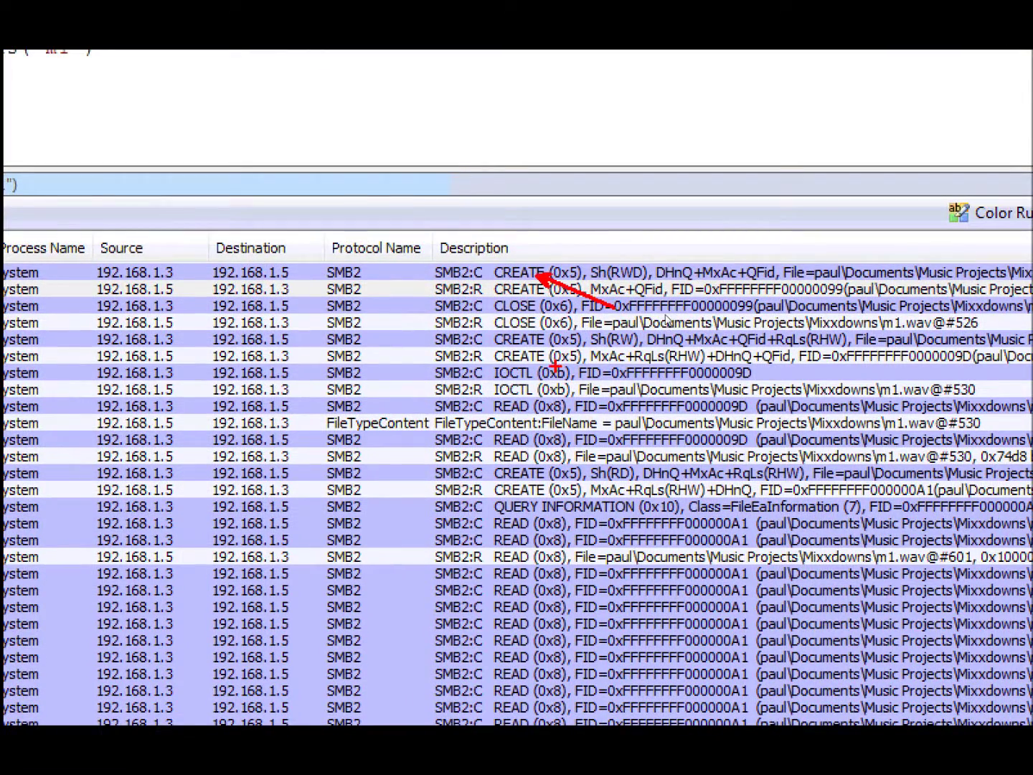
left_click_drag(538, 344, 601, 375)
left_click_drag(527, 527, 577, 549)
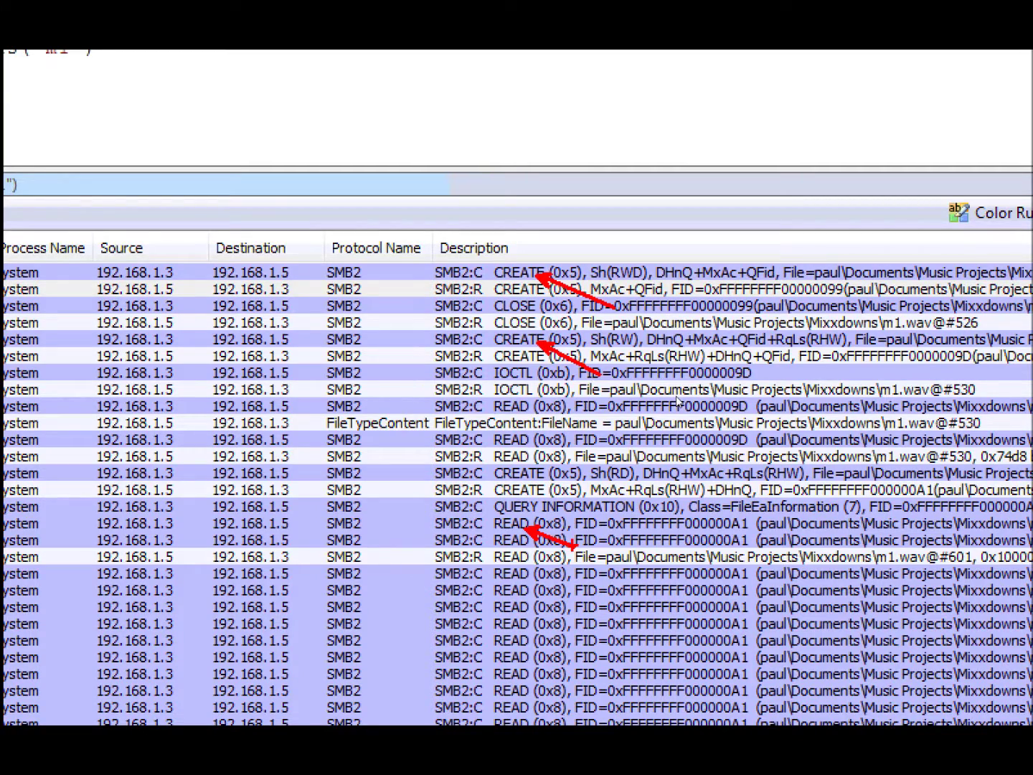
key("Escape")
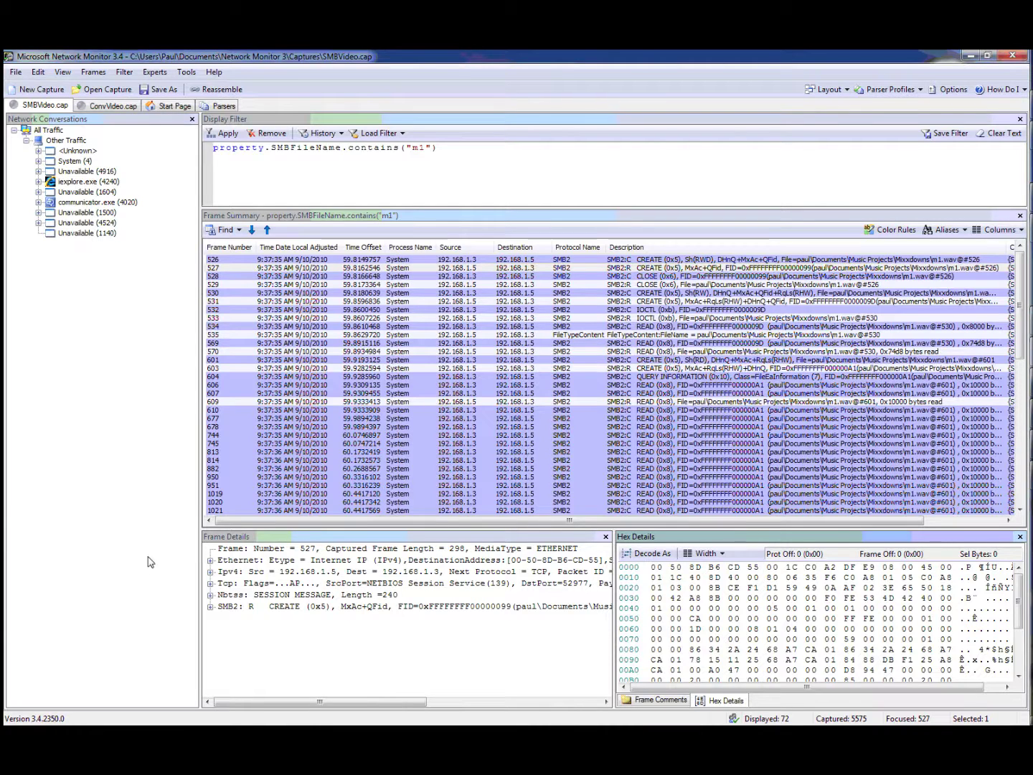
left_click(210, 583)
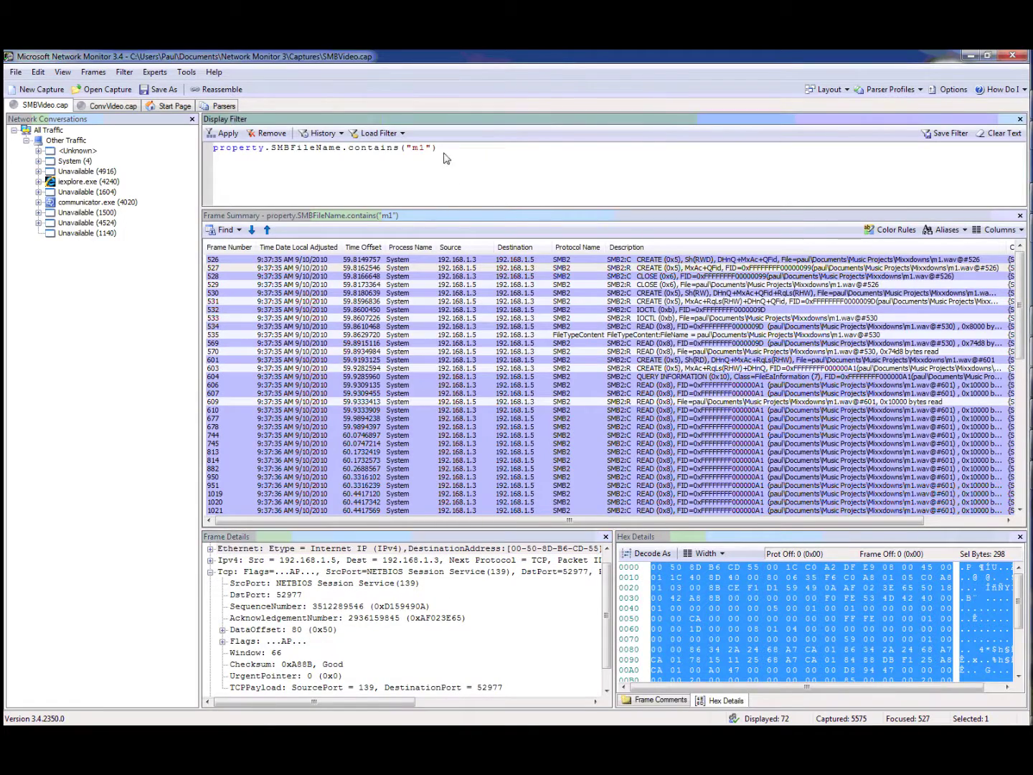
left_click_drag(439, 148, 216, 151)
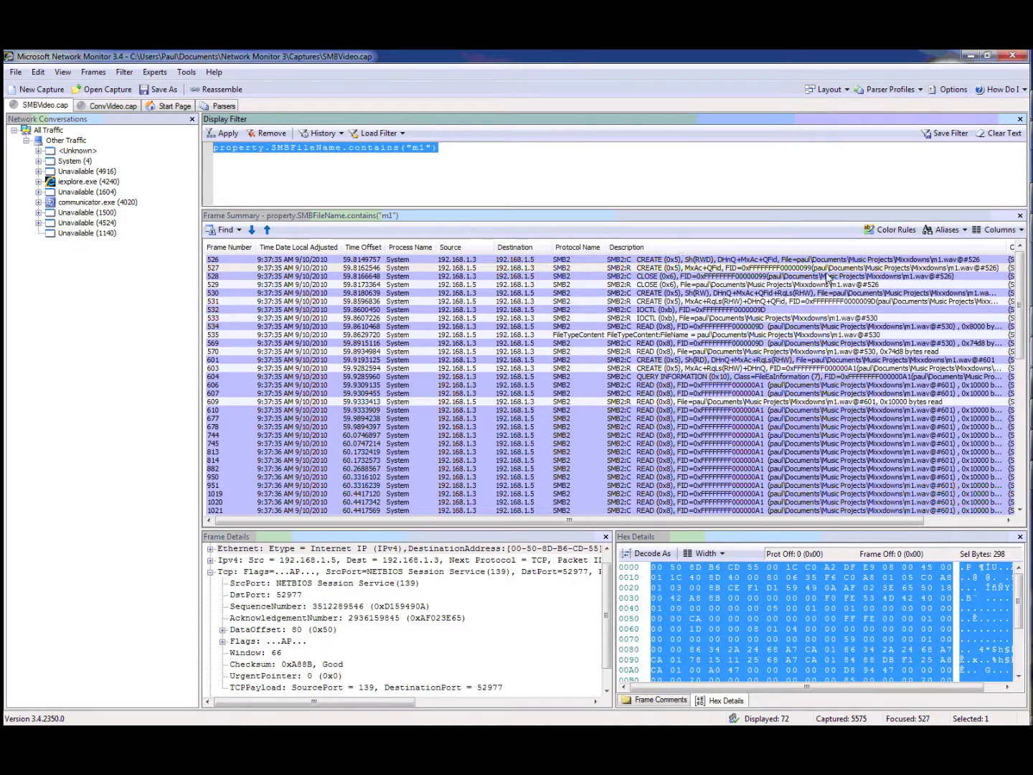
Replace the filter with property.TCPPayloadLength > 1000 and apply it, showing 3291 frames
type("property")
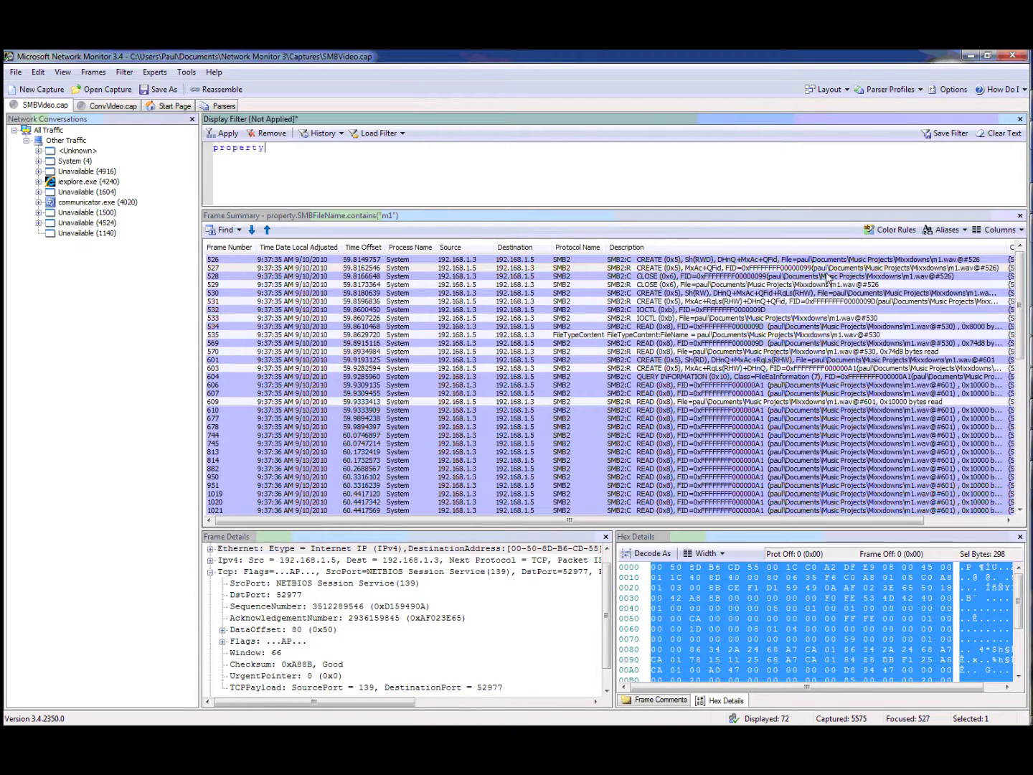
type(".tcppayloadle")
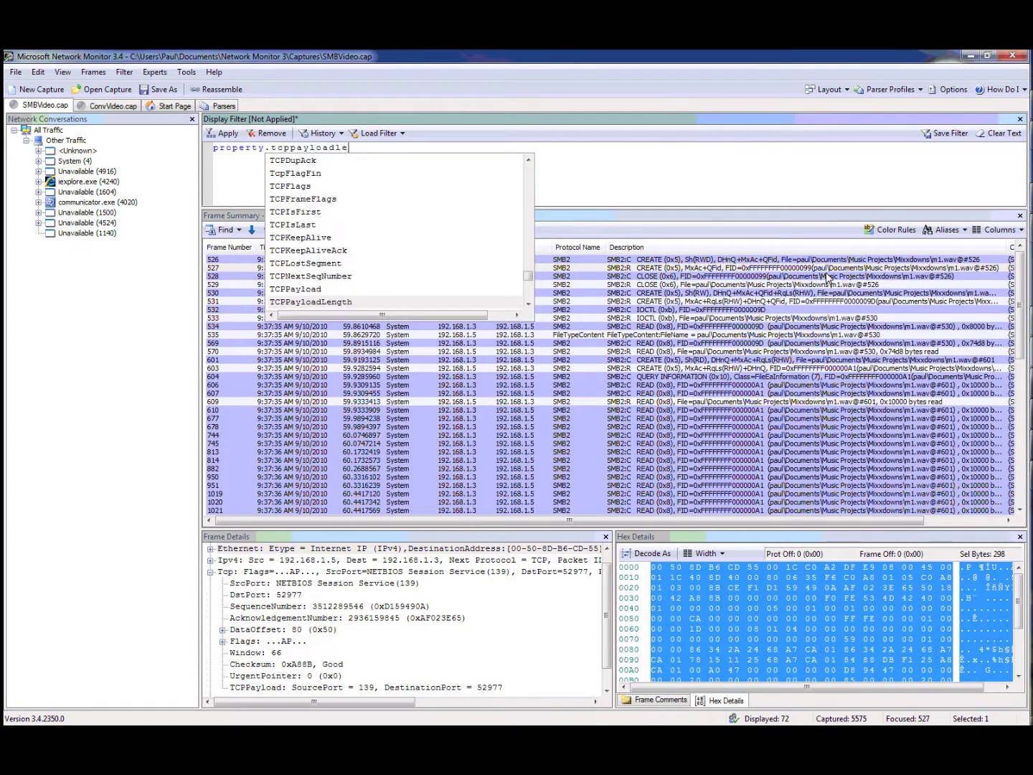
key("Return")
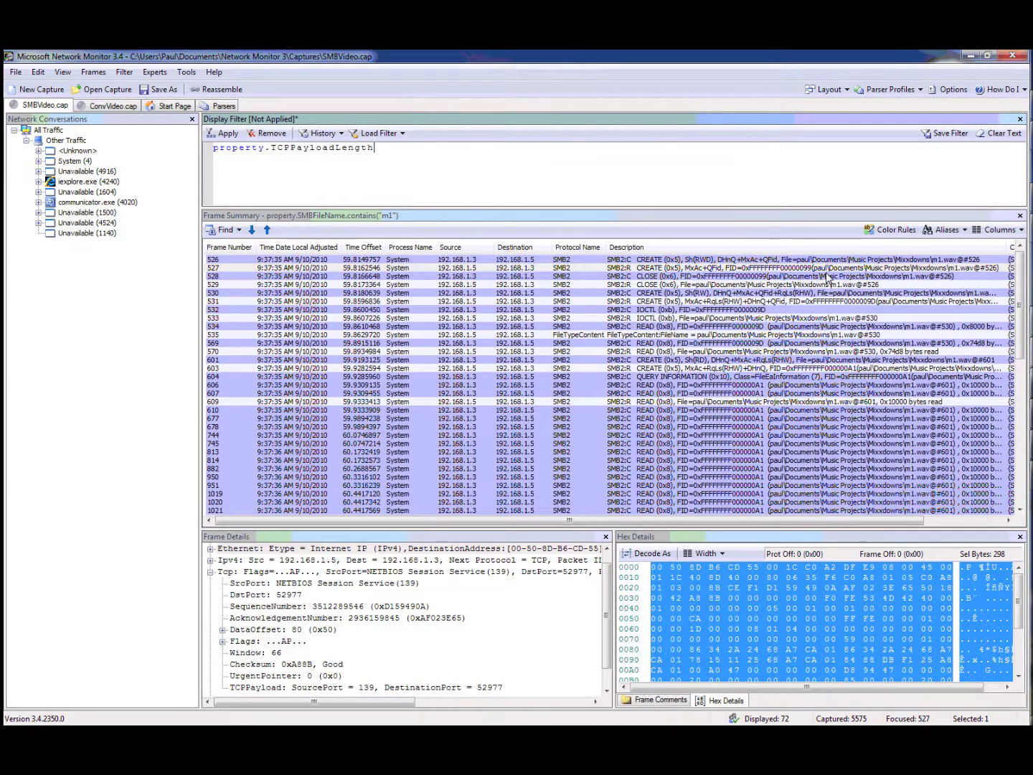
type("> 1000")
key("ctrl+Return")
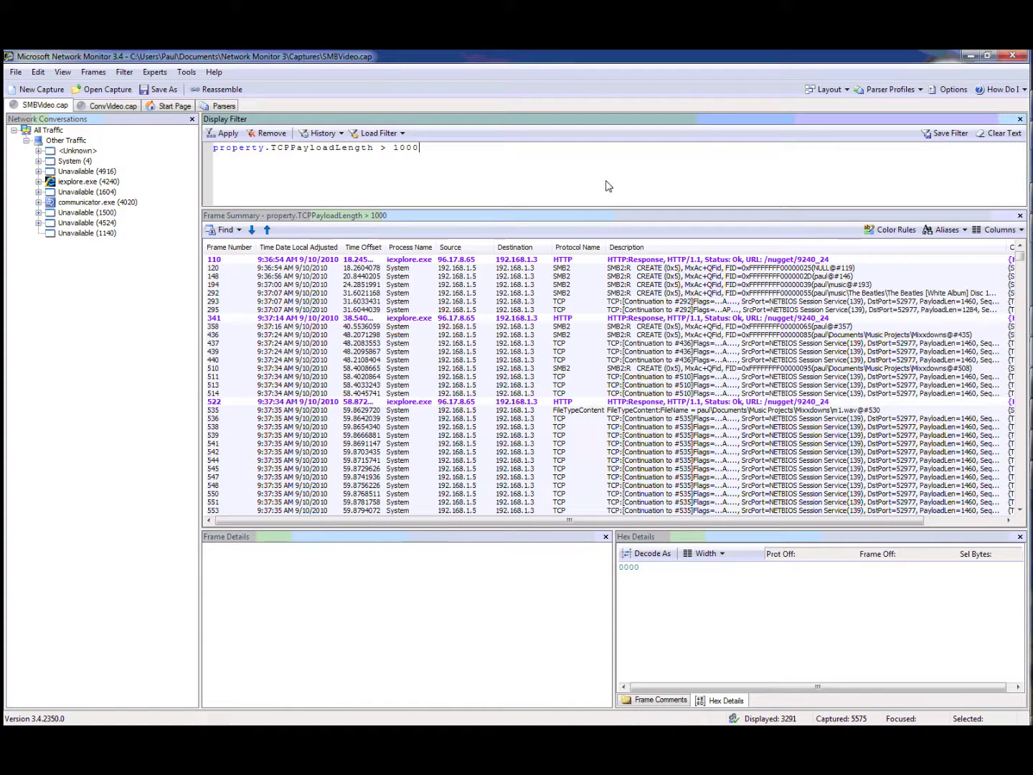
Apply the filter property.TCPRetransmit==1, which matches no frames in SMBVideo.cap
left_click(20, 107)
type("prop")
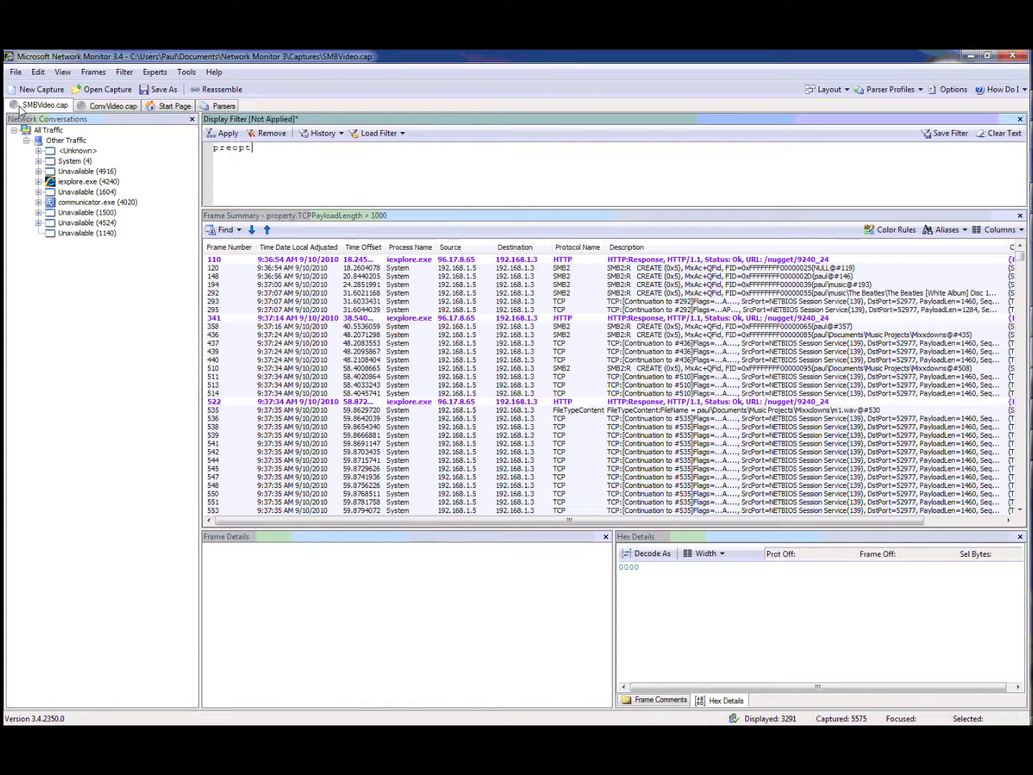
type("erty.t")
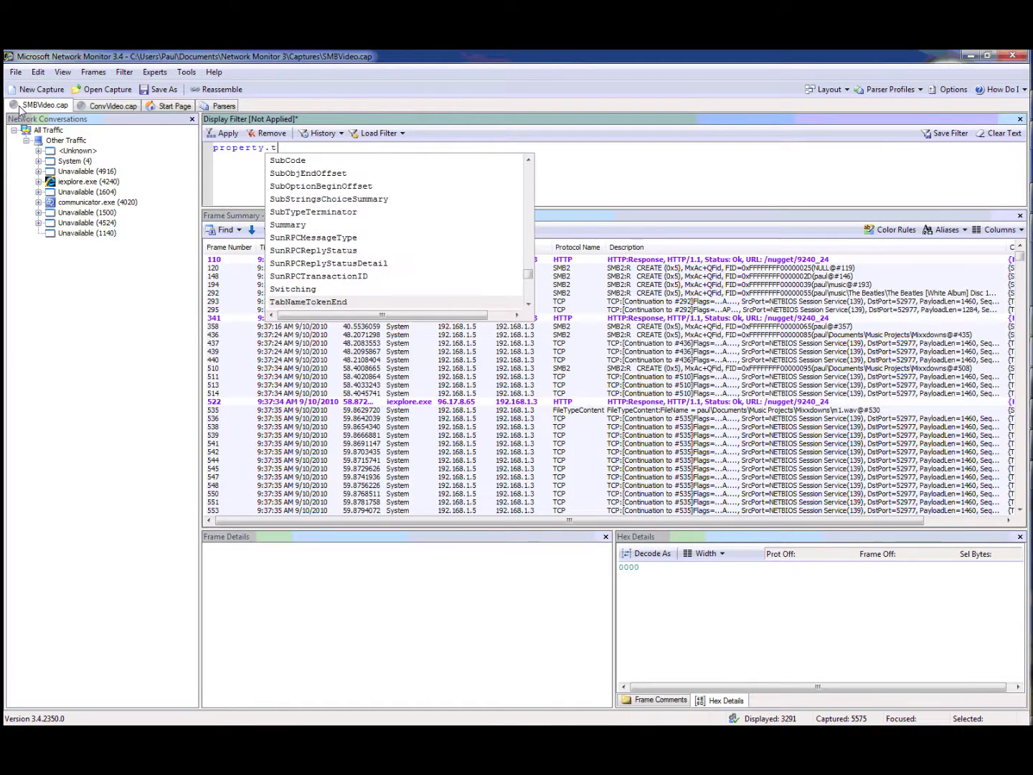
type("cpretra")
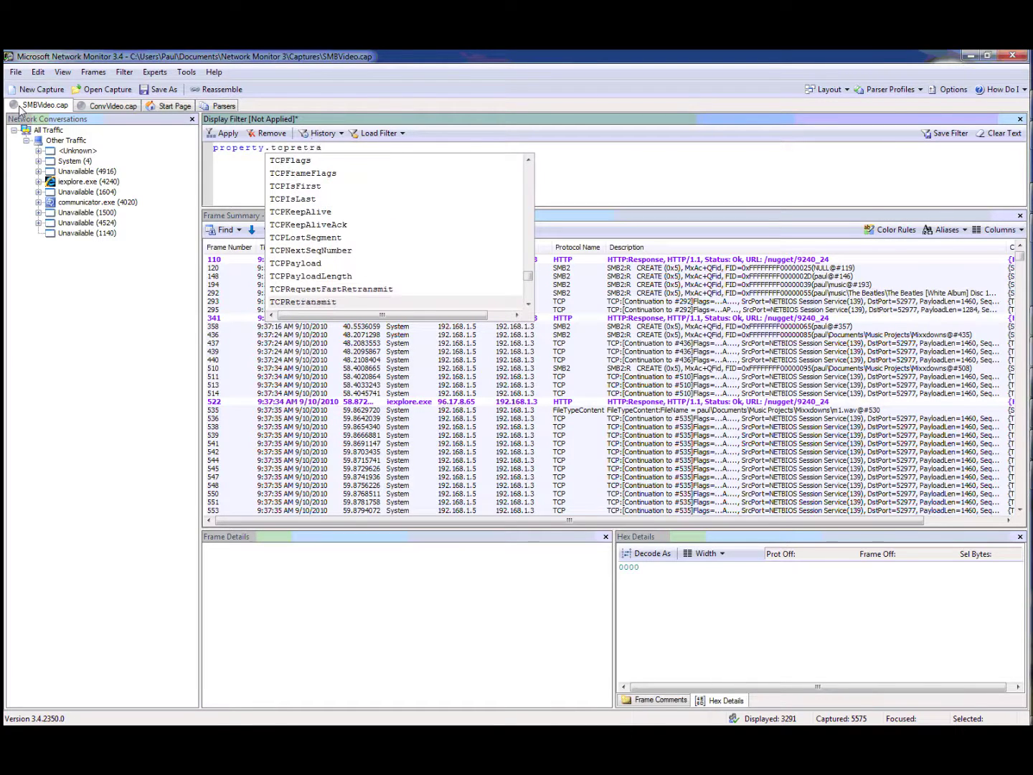
key("Return")
type("==1")
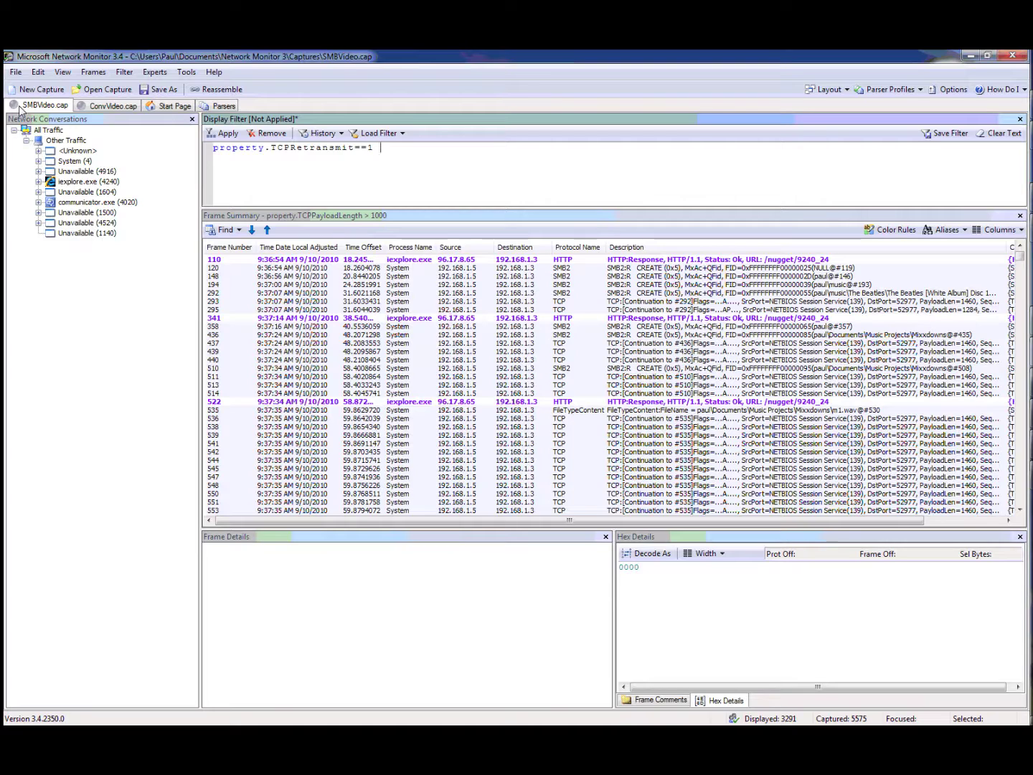
key("ctrl+Return")
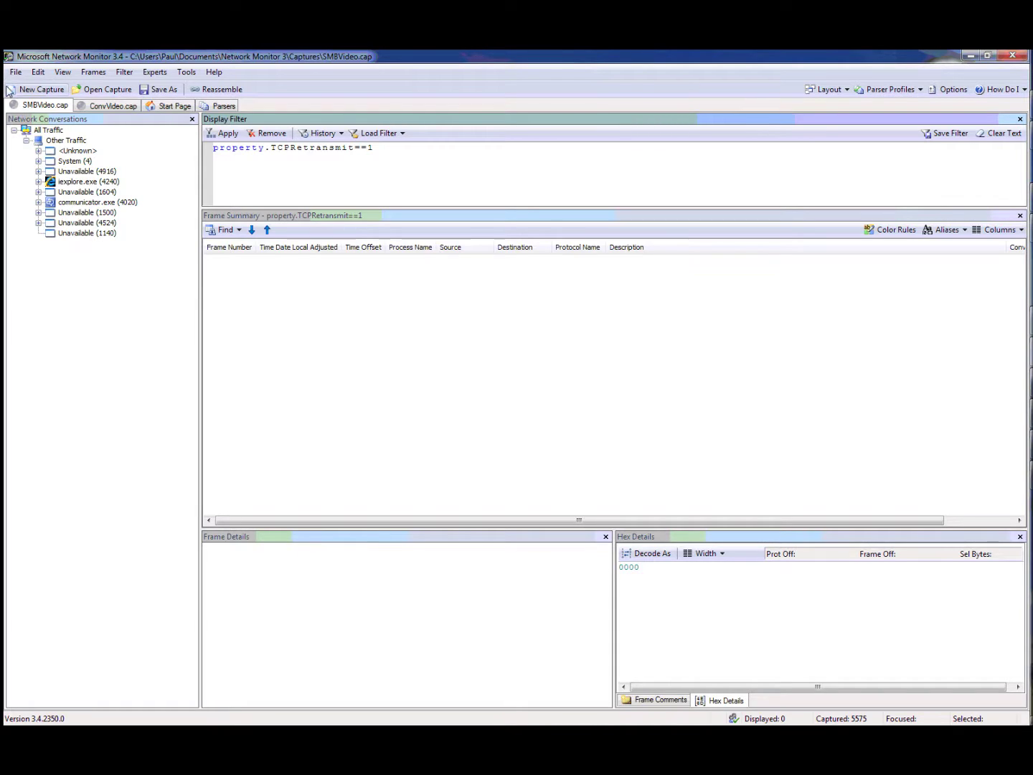
left_click(92, 72)
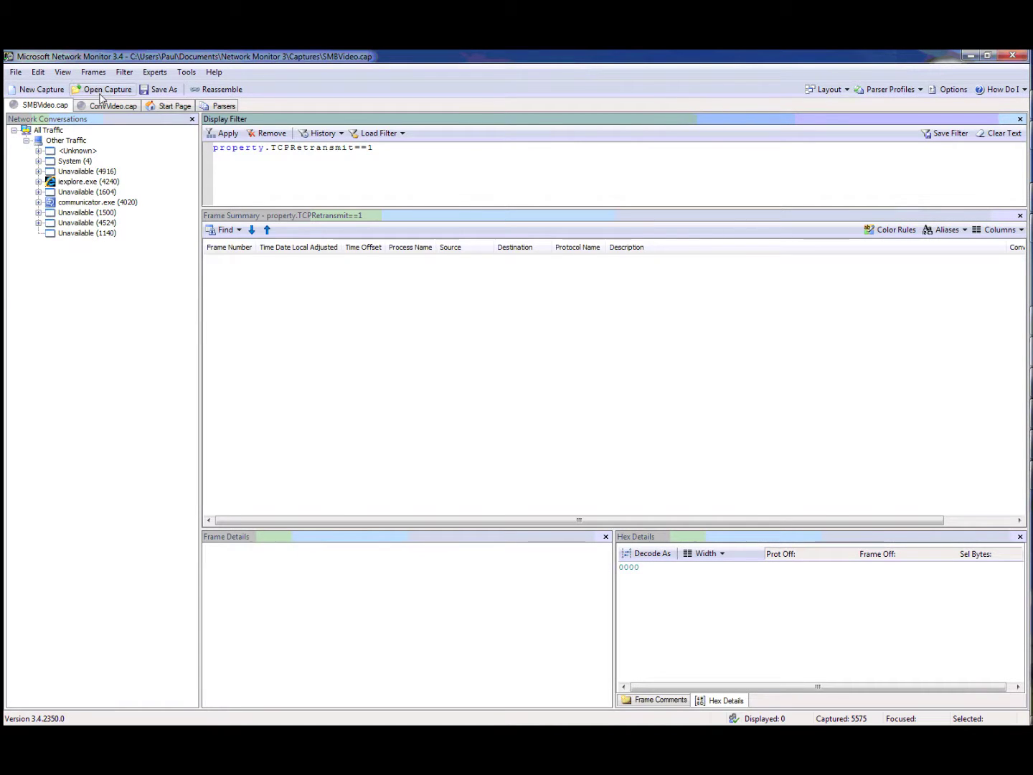
Remove the retransmit filter and delete its text so all 5575 frames show
left_click(129, 111)
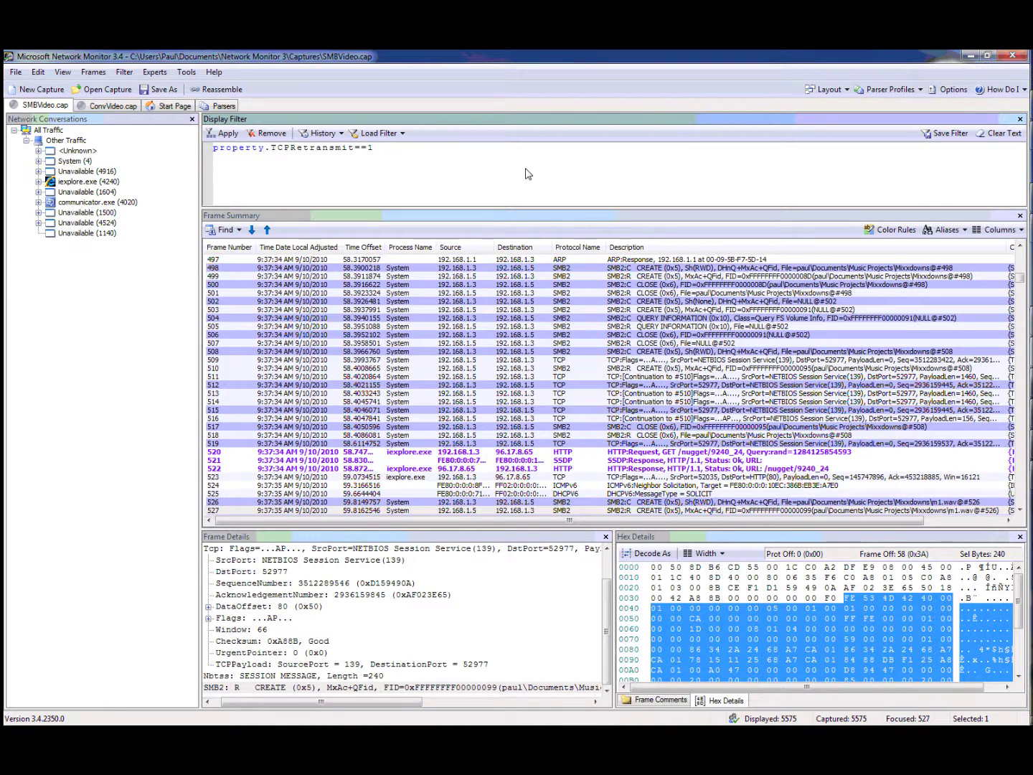
left_click_drag(380, 148, 210, 149)
key("Delete")
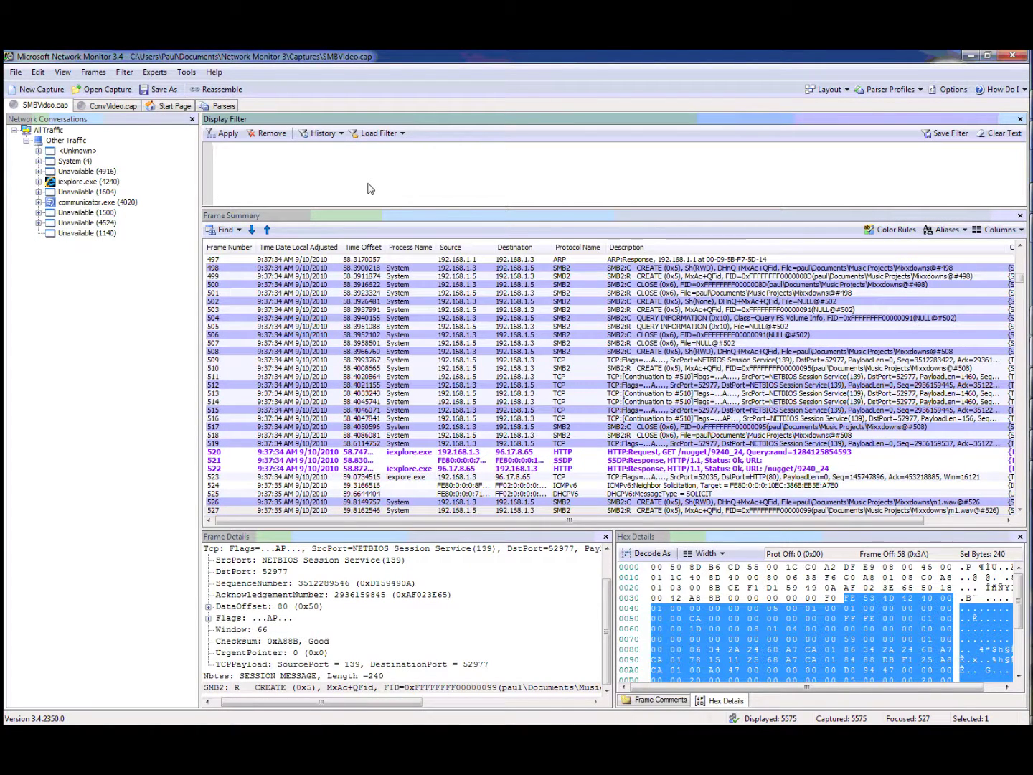
Apply conversation.ProcessName.contains("iexplore") to show the 17 iexplore.exe frames, then start clearing it
type("conversation.")
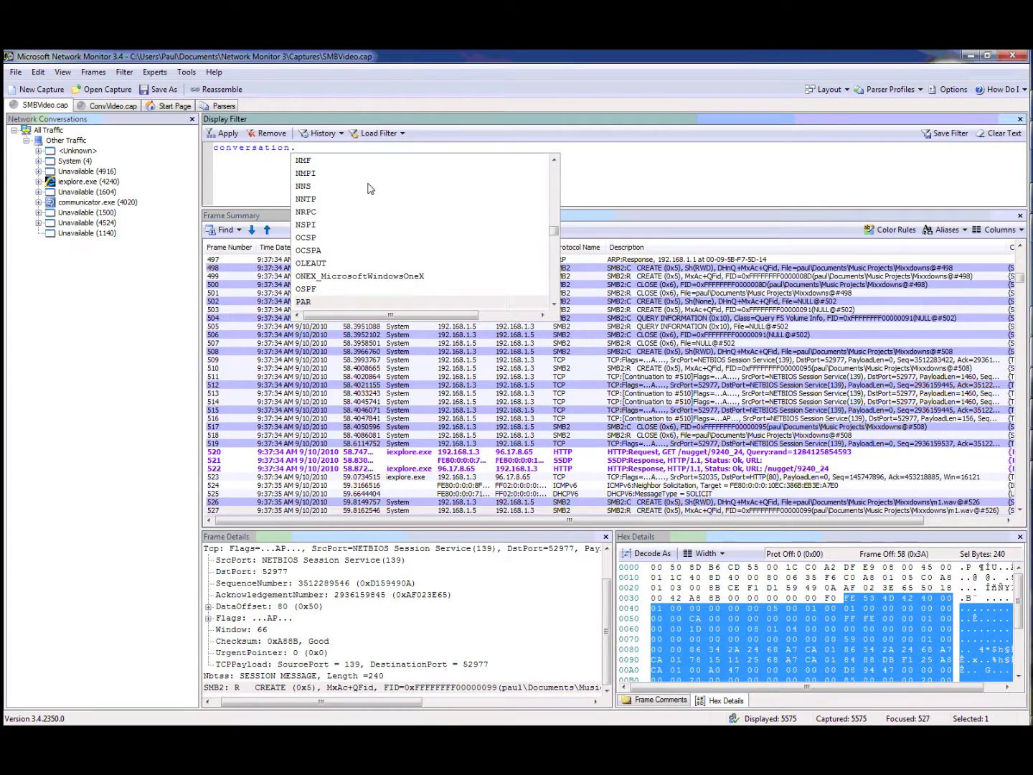
type("process")
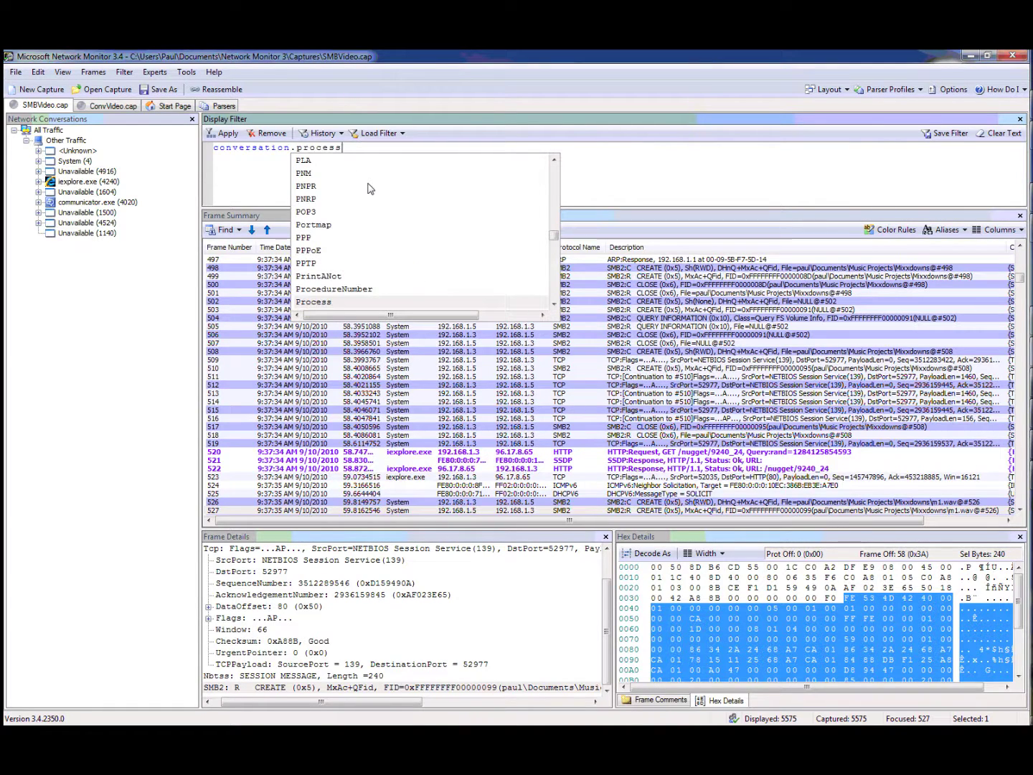
key("Down")
type(".c")
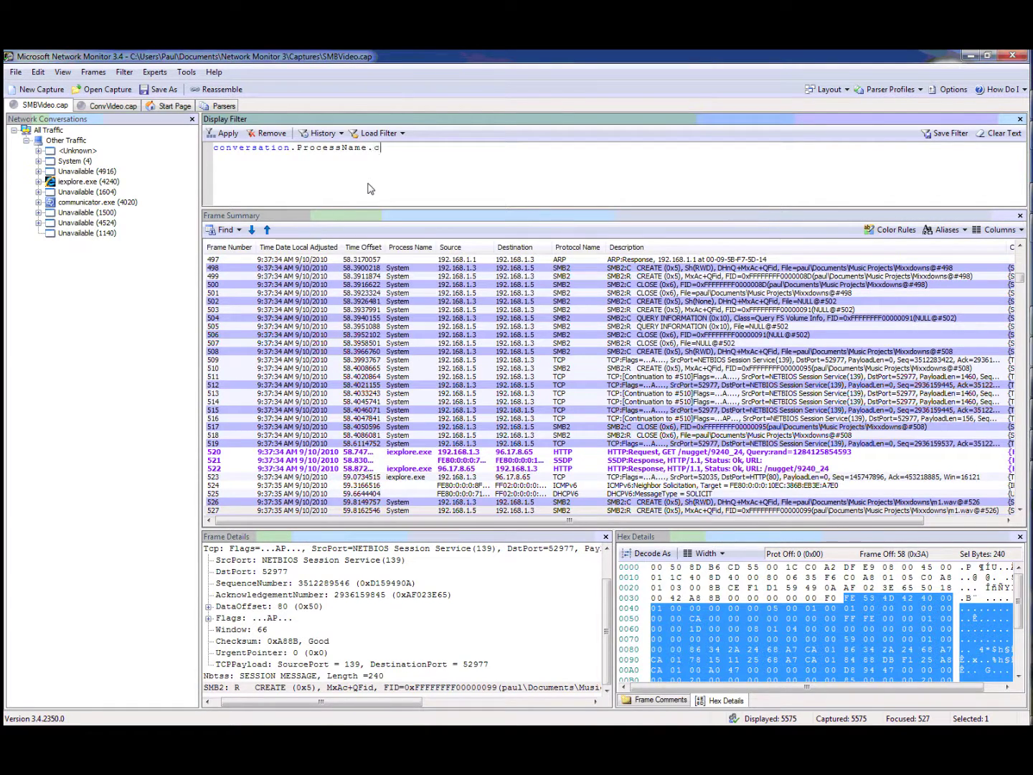
type("ontains(\"")
type("ins(\"i")
type("explor")
type("e")
type("\"")
key("BackSpace")
key("BackSpace")
type("e\")")
key("ctrl+Return")
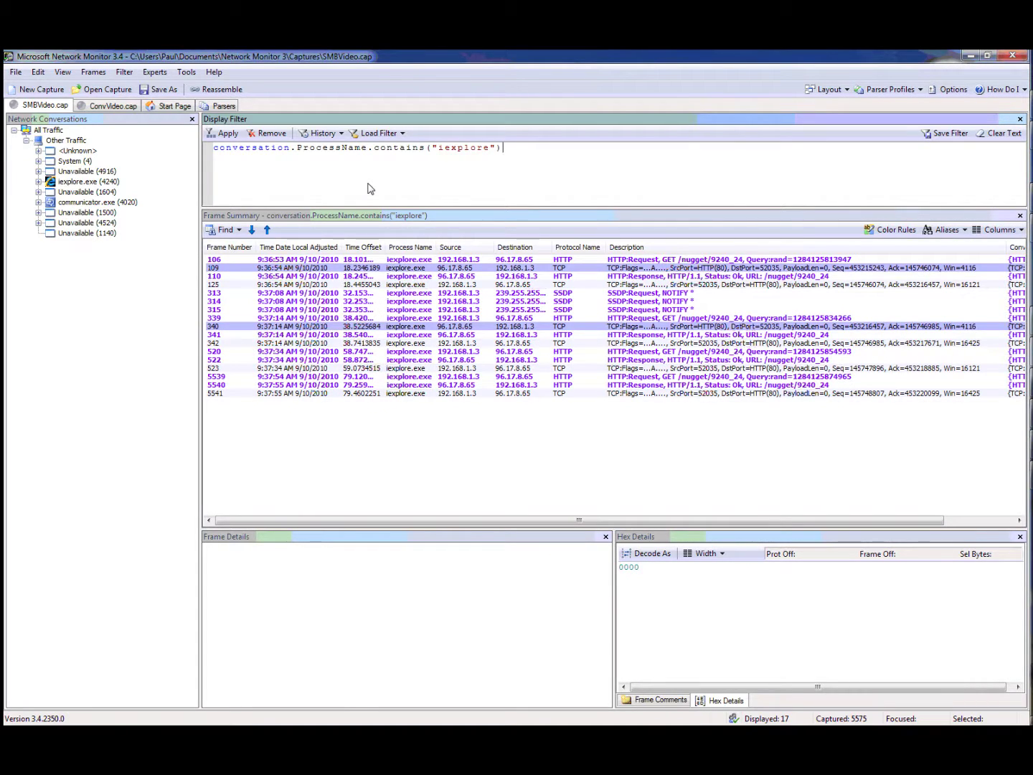
key("BackSpace")
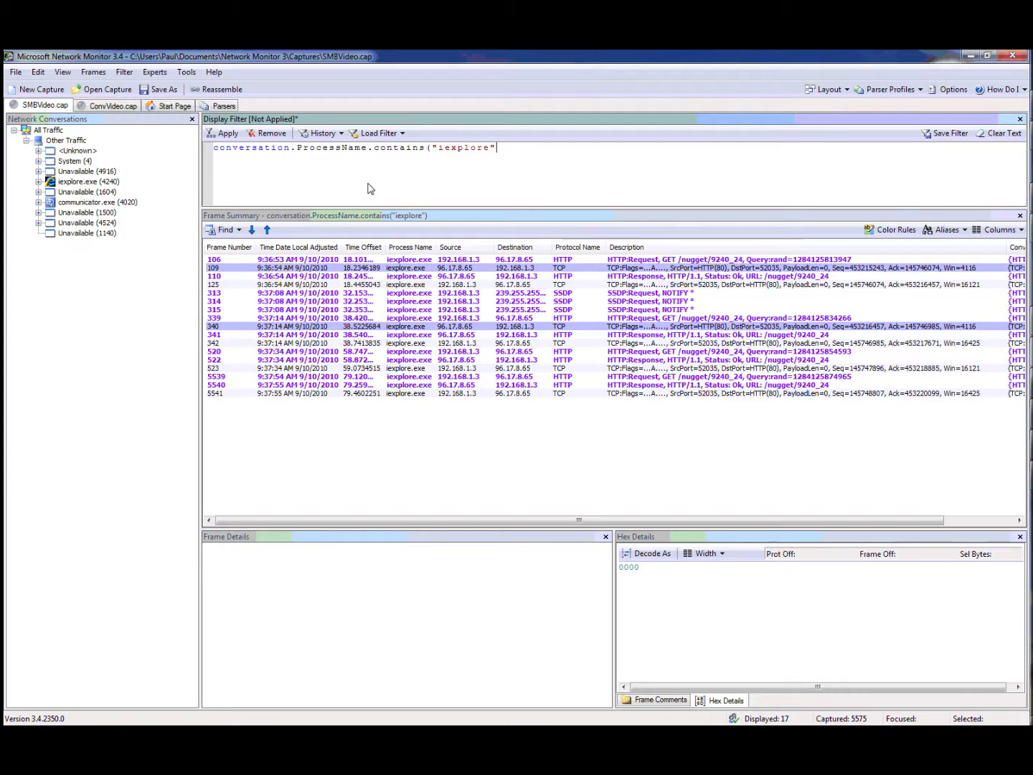
key("BackSpace")
key("BackSpace")
key("BackSpace")
key("BackSpace")
key("BackSpace")
key("BackSpace")
key("BackSpace")
key("BackSpace")
key("BackSpace")
key("BackSpace")
key("BackSpace")
key("BackSpace")
key("BackSpace")
key("BackSpace")
key("BackSpace")
key("BackSpace")
key("BackSpace")
key("BackSpace")
key("BackSpace")
key("BackSpace")
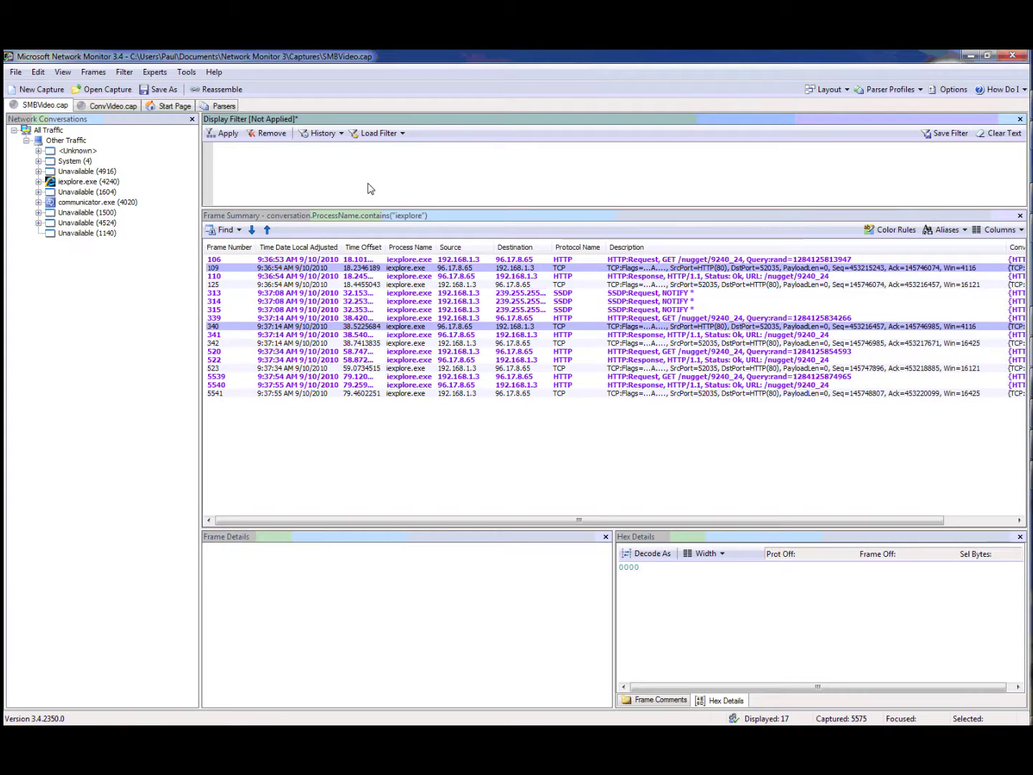
Enter FrameVariable.CommentTitle in the display filter box
type("FrameVarai")
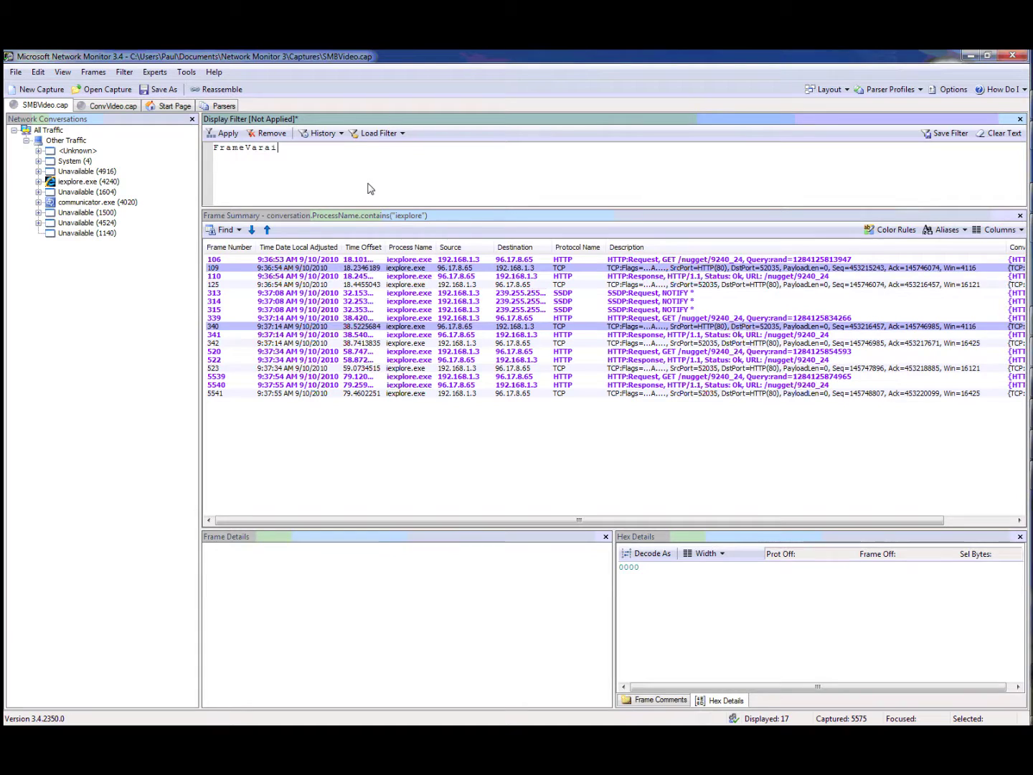
key("BackSpace")
key("BackSpace")
type("iable.")
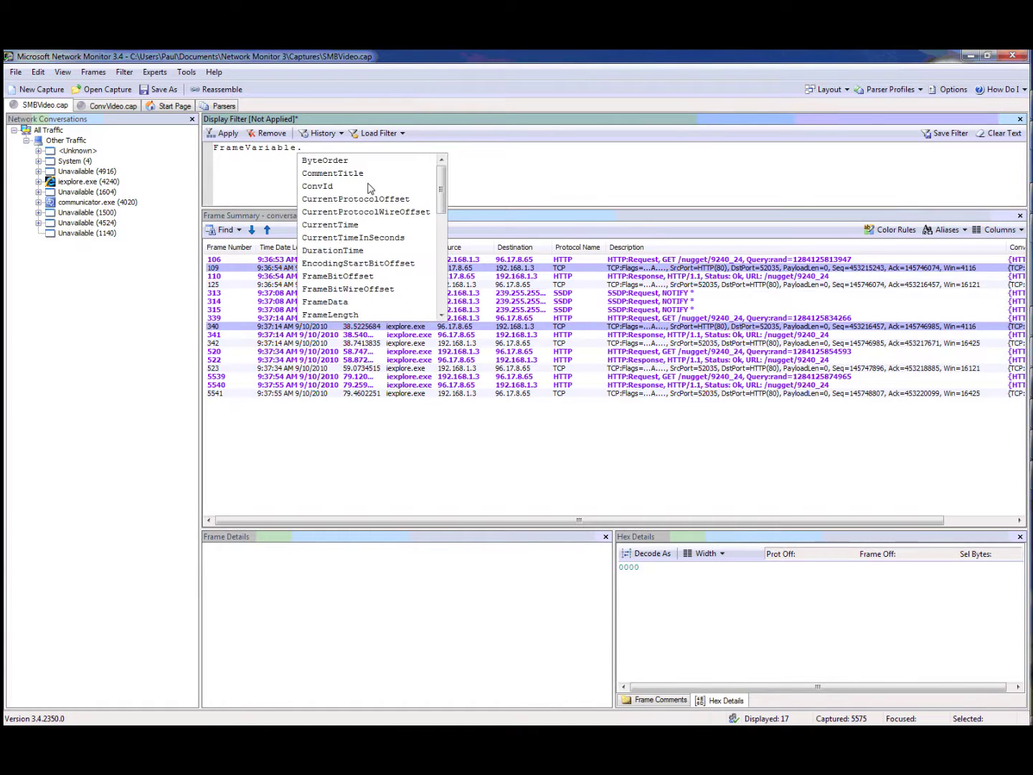
type("Com")
key("Return")
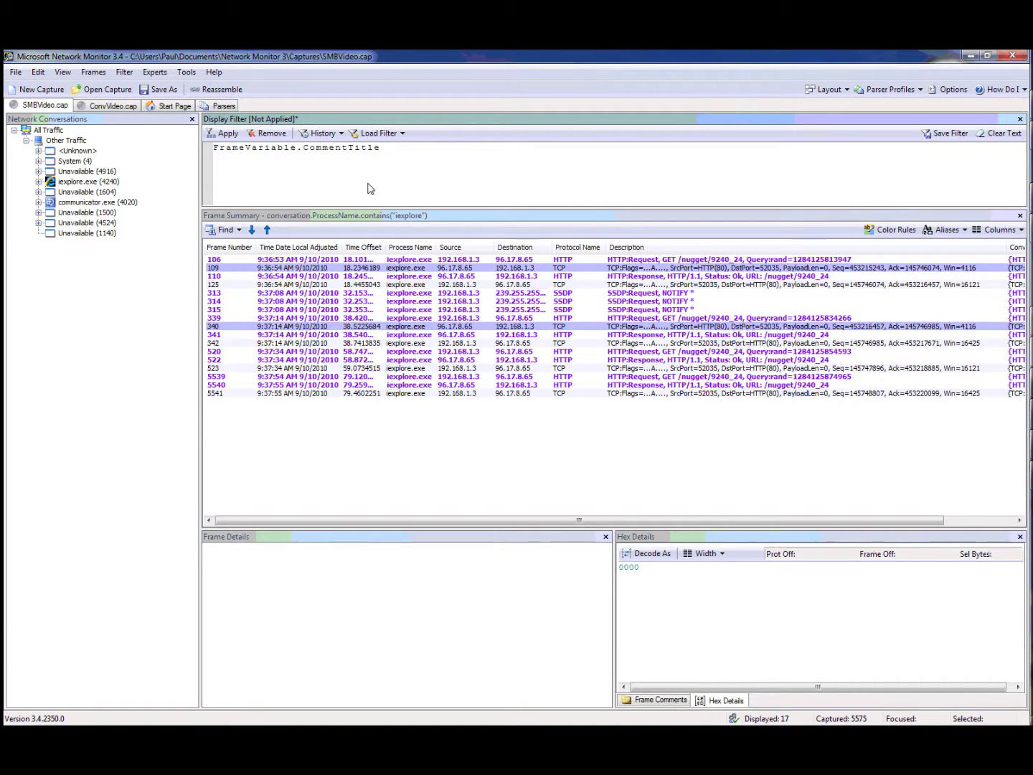
Give frame 339 a comment titled 'Find me' and apply CommentTitle.contains("find")
left_click(658, 700)
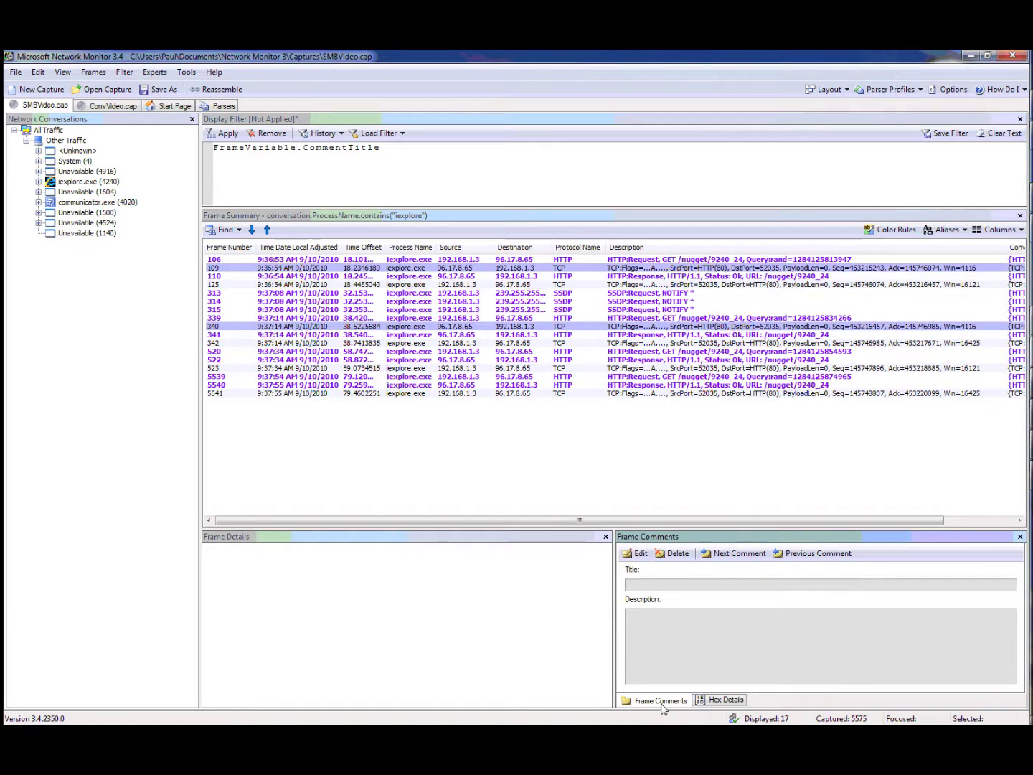
left_click(404, 319)
left_click(637, 553)
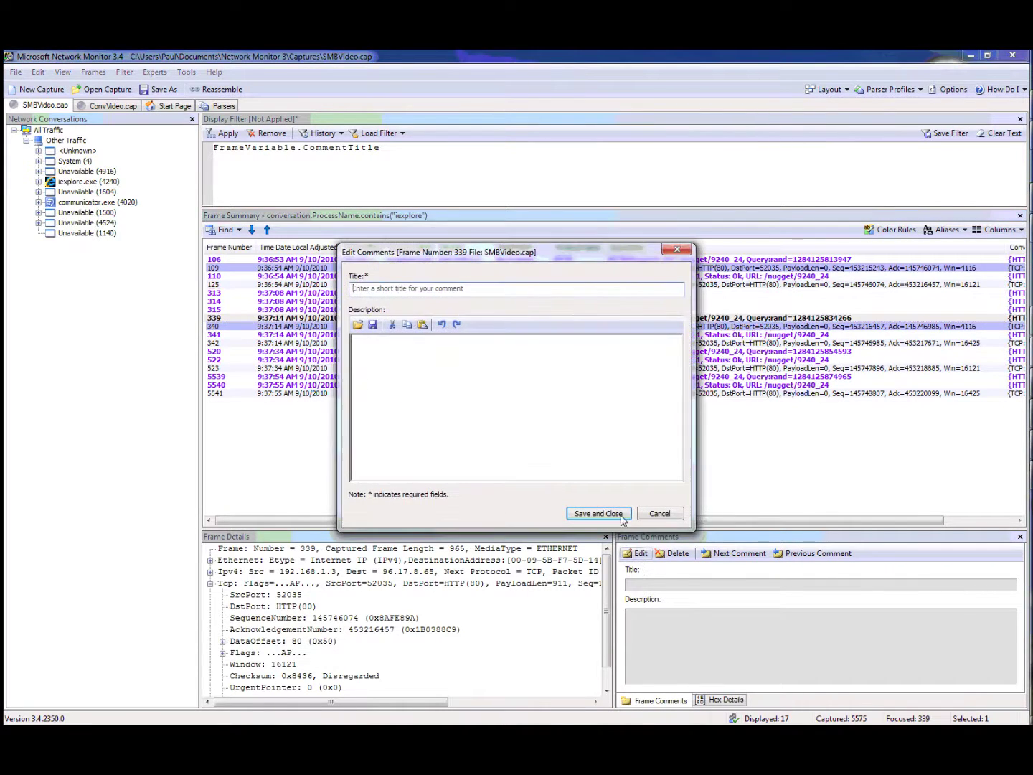
type("Find")
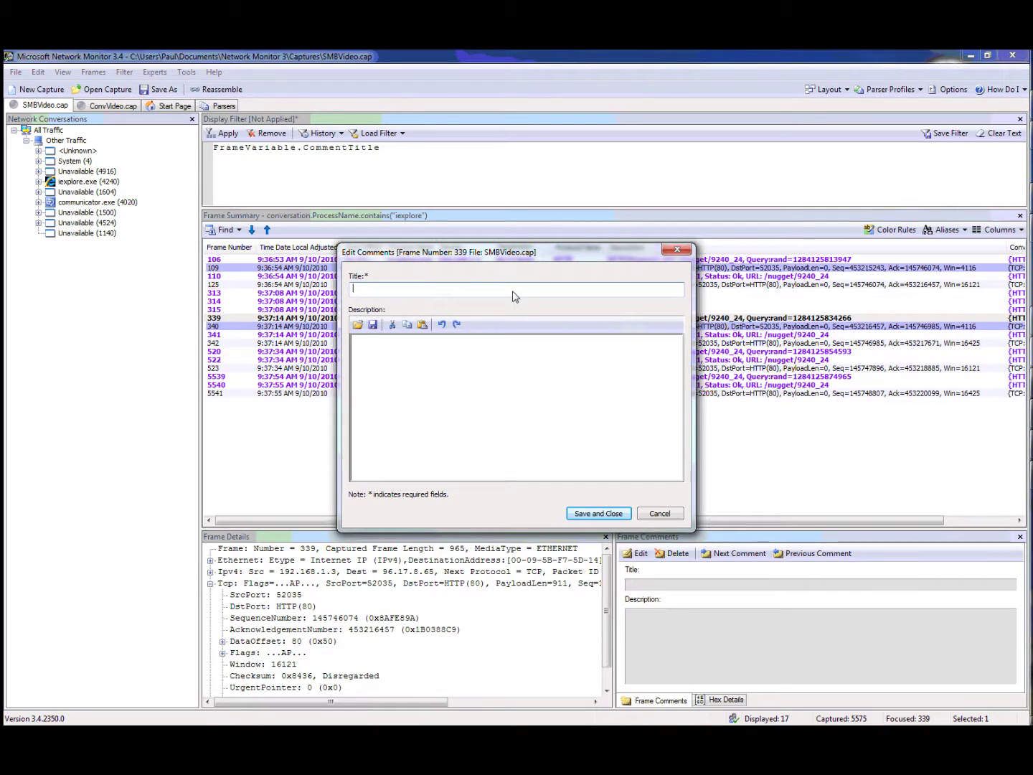
type(" me")
key("Return")
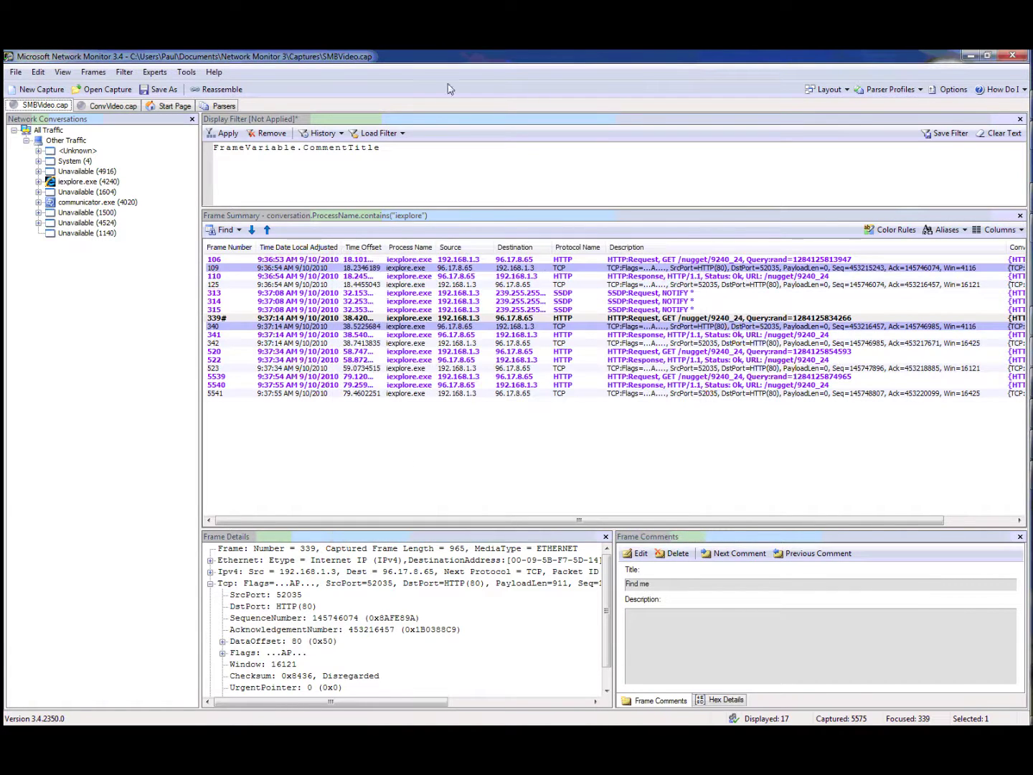
left_click(395, 159)
type(".")
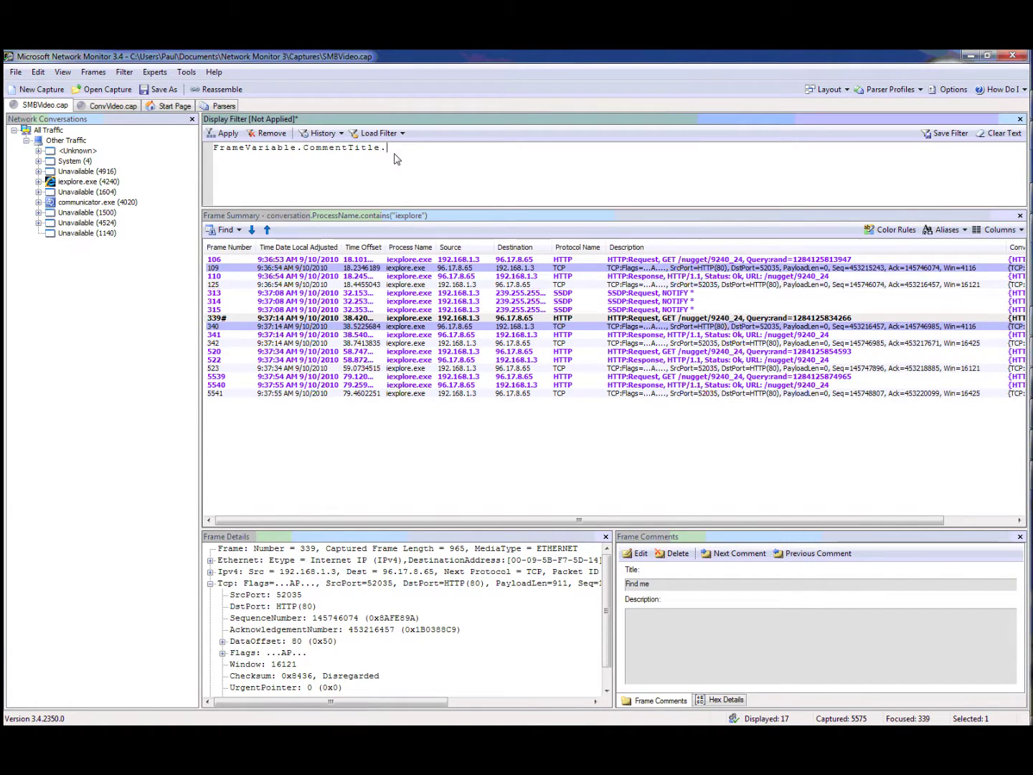
type("contains(\"find\")")
key("ctrl+Return")
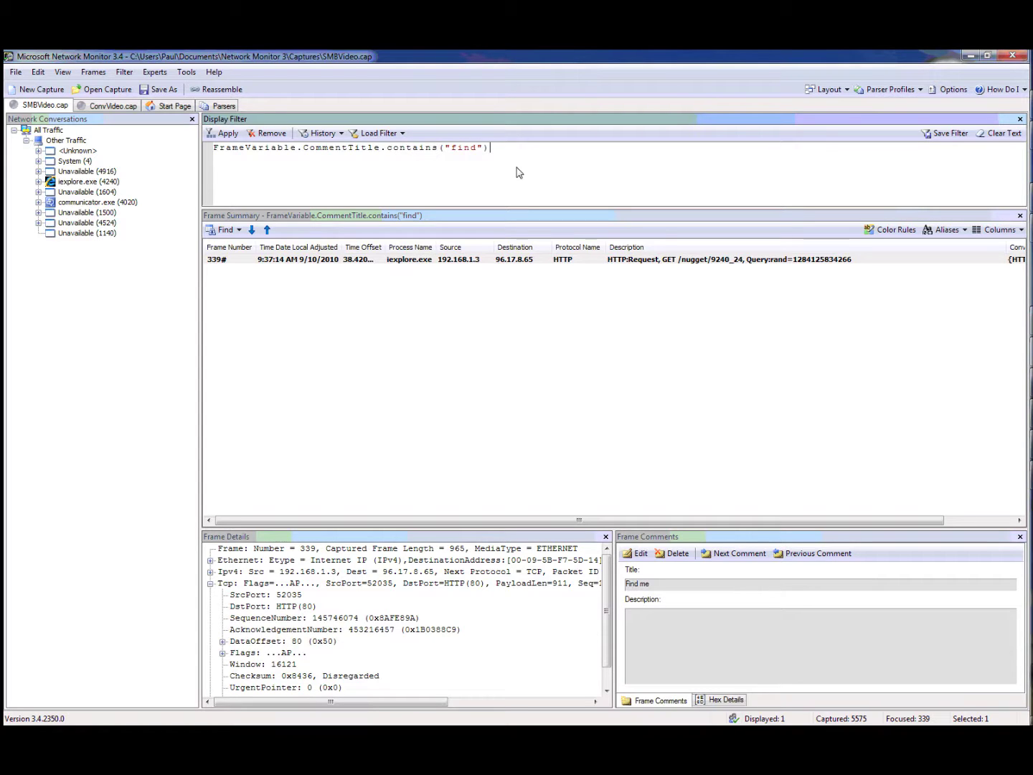
Remove the comment filter to list all 5575 frames and start a new property. expression
left_click(269, 133)
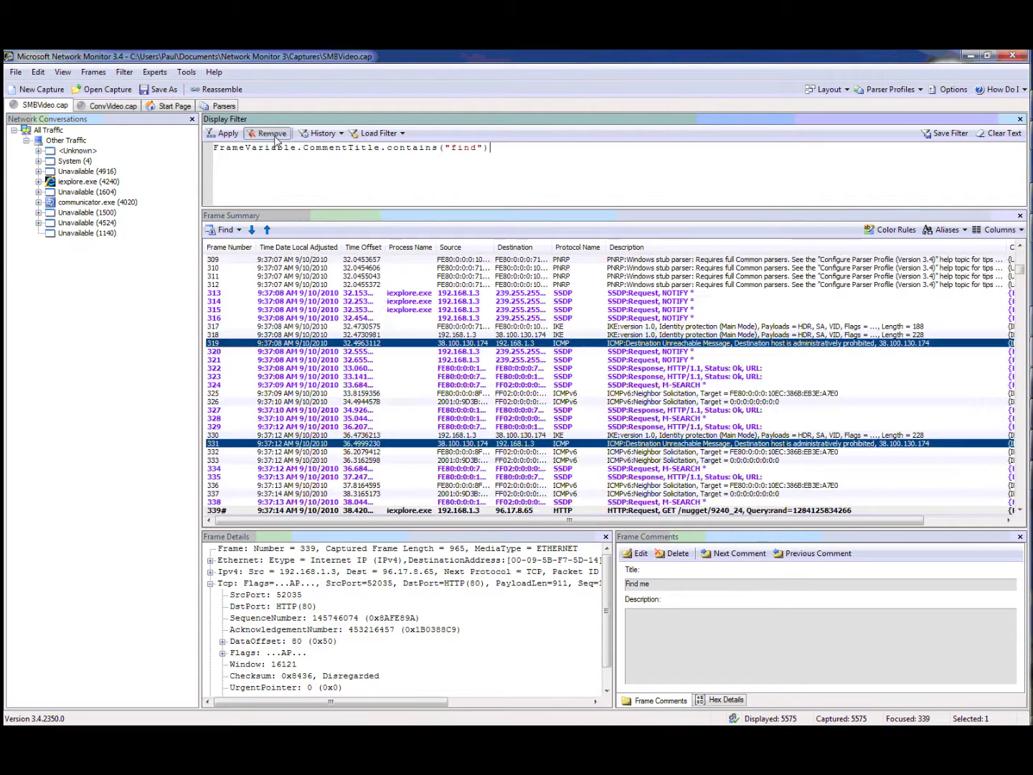
left_click_drag(499, 150, 210, 148)
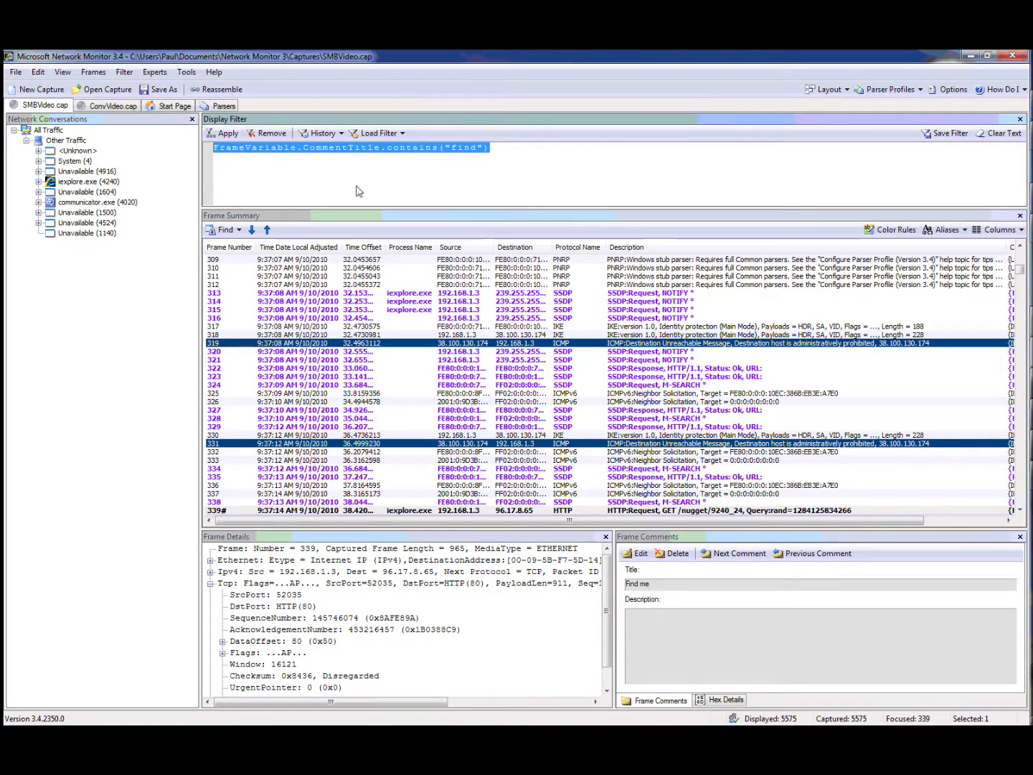
type("Frop")
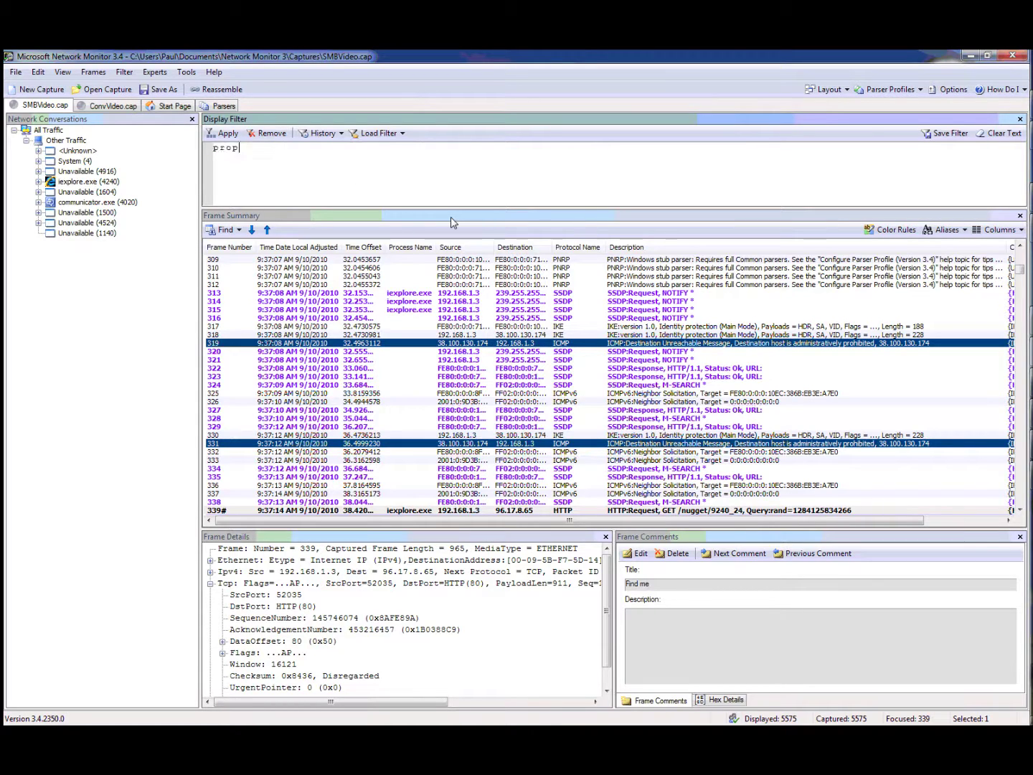
type("erty.")
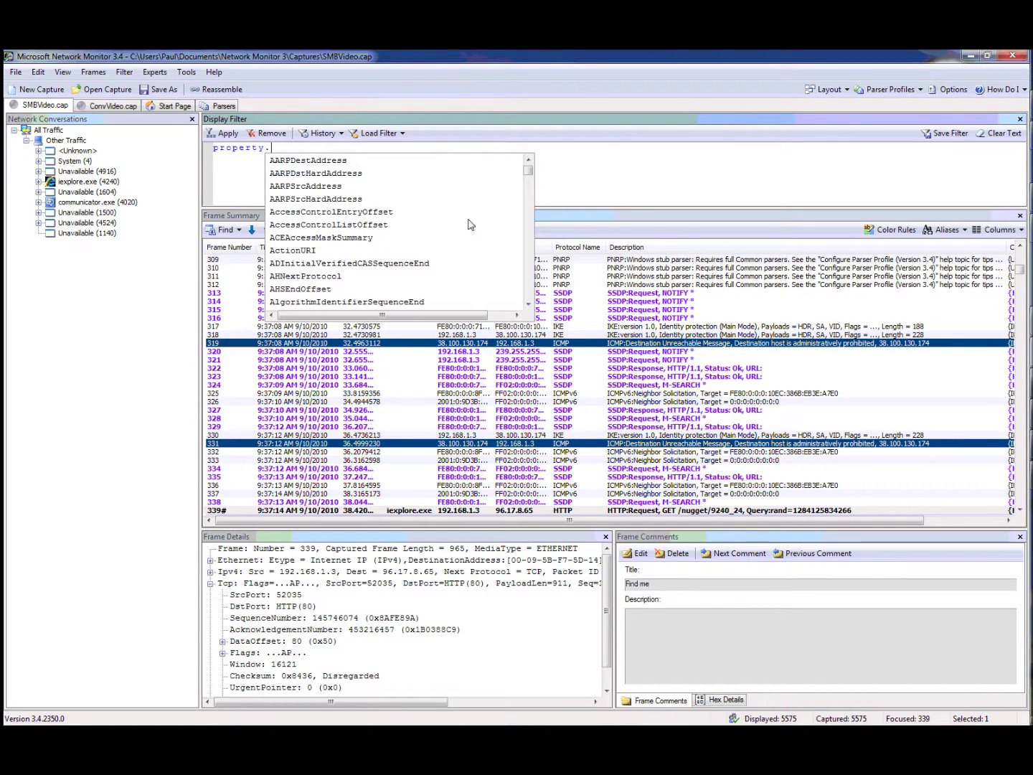
key("Escape")
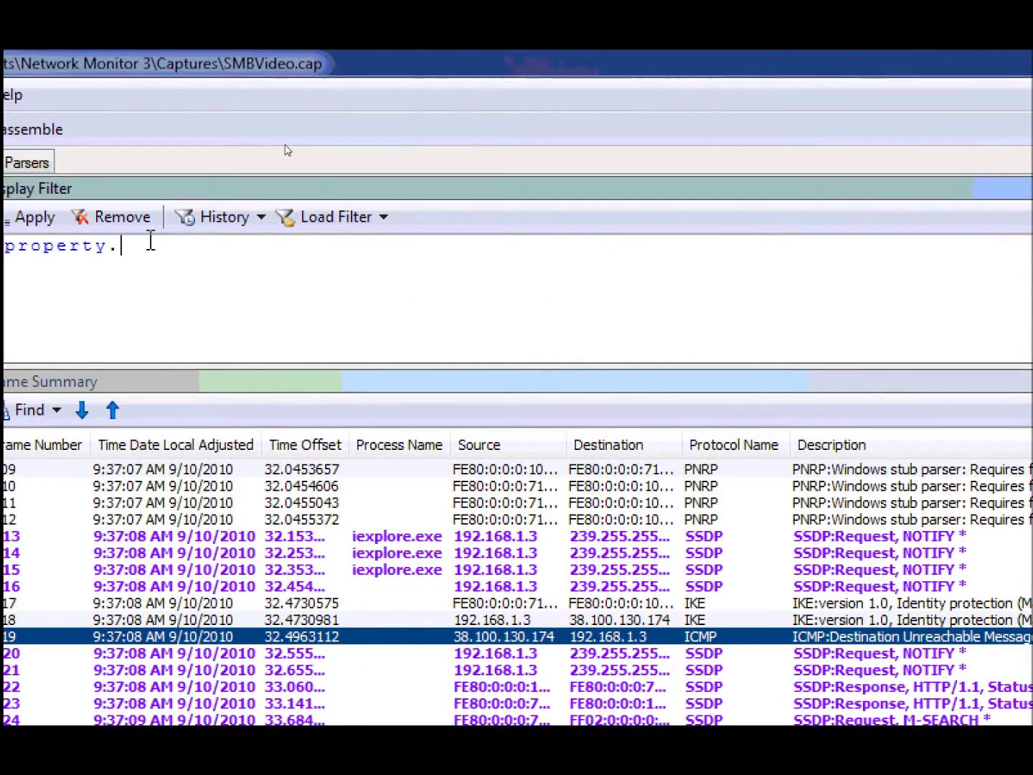
mouse_move(147, 250)
left_mouse_down()
mouse_move(100, 253)
mouse_move(157, 259)
left_mouse_up()
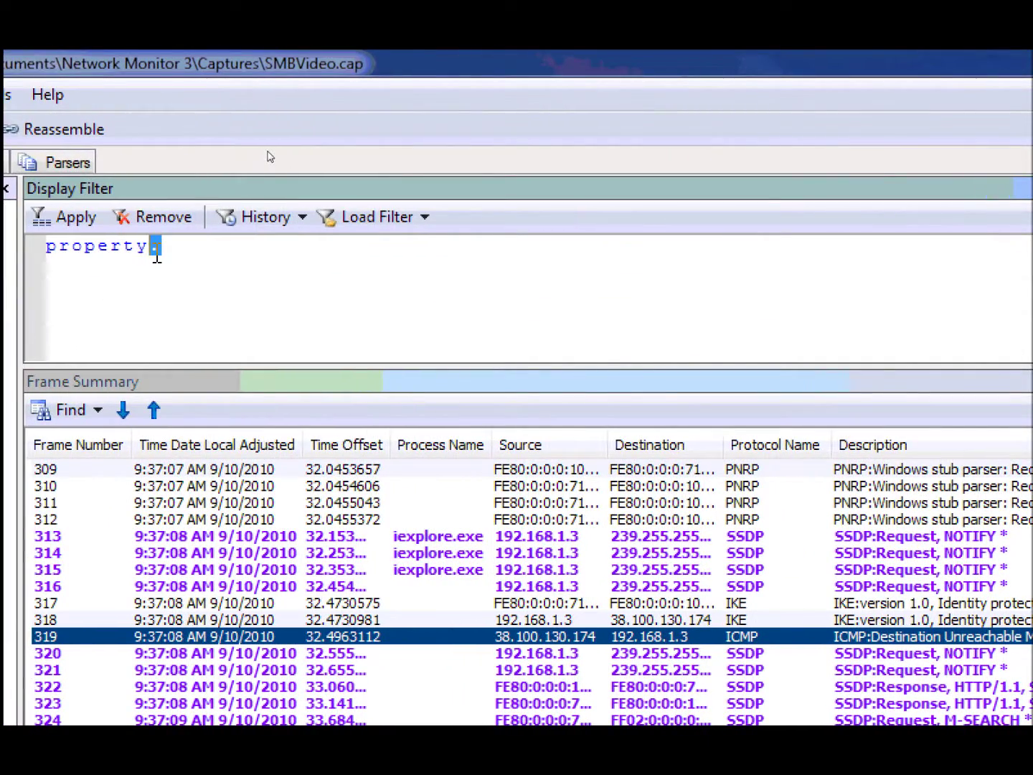
type(".")
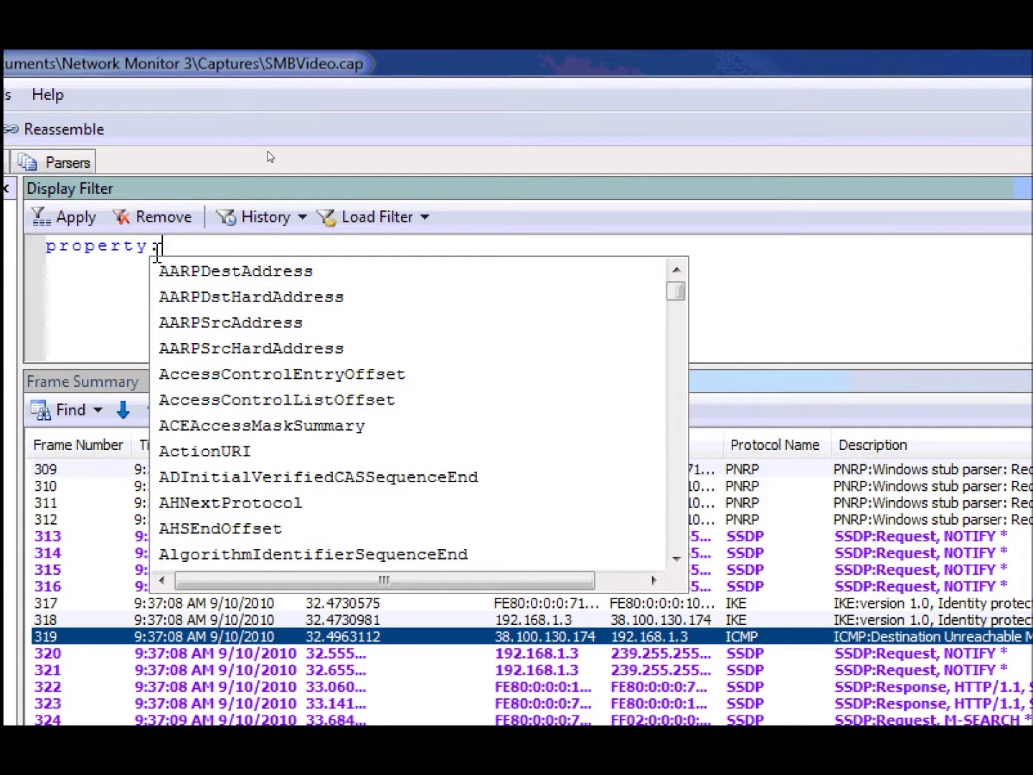
Browse the property suggestions and complete the unapplied filter as property.TCP
left_click(668, 527)
left_click(669, 528)
left_click(669, 527)
left_click(669, 526)
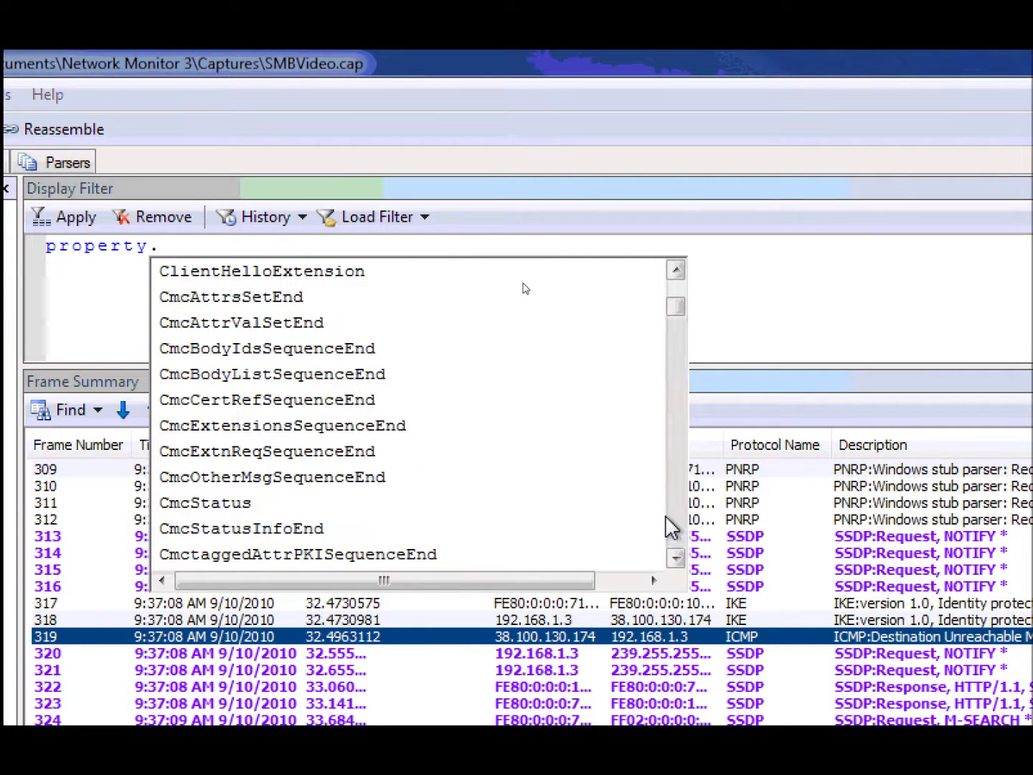
left_click(178, 247)
type("TCP")
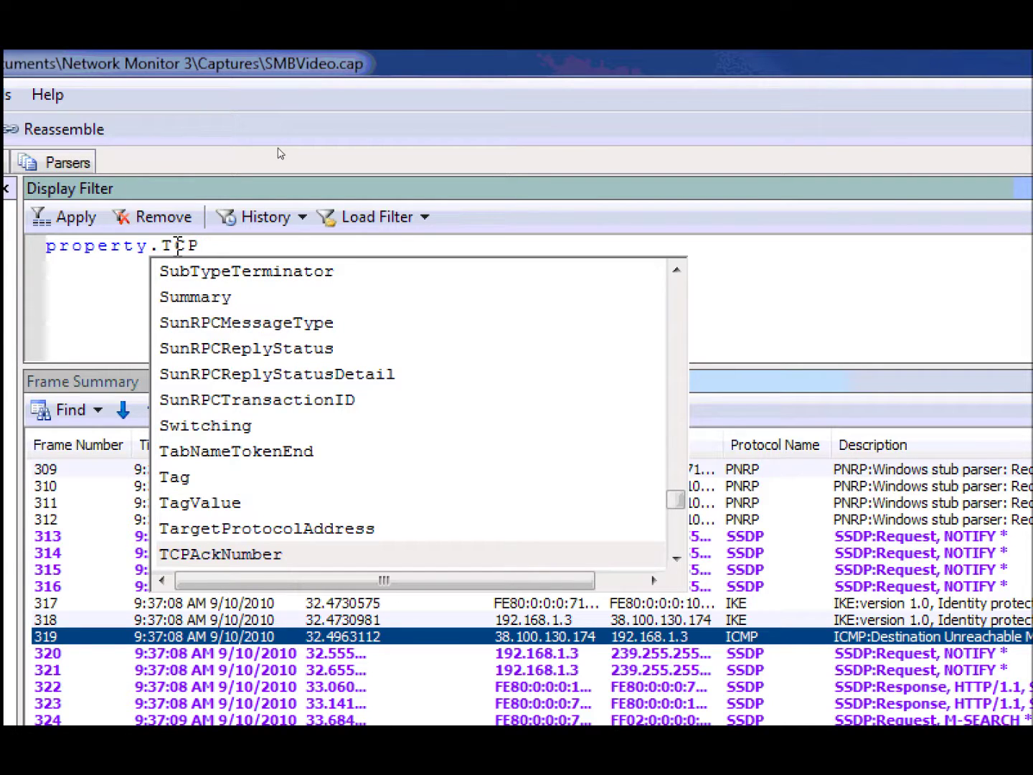
left_click(676, 557)
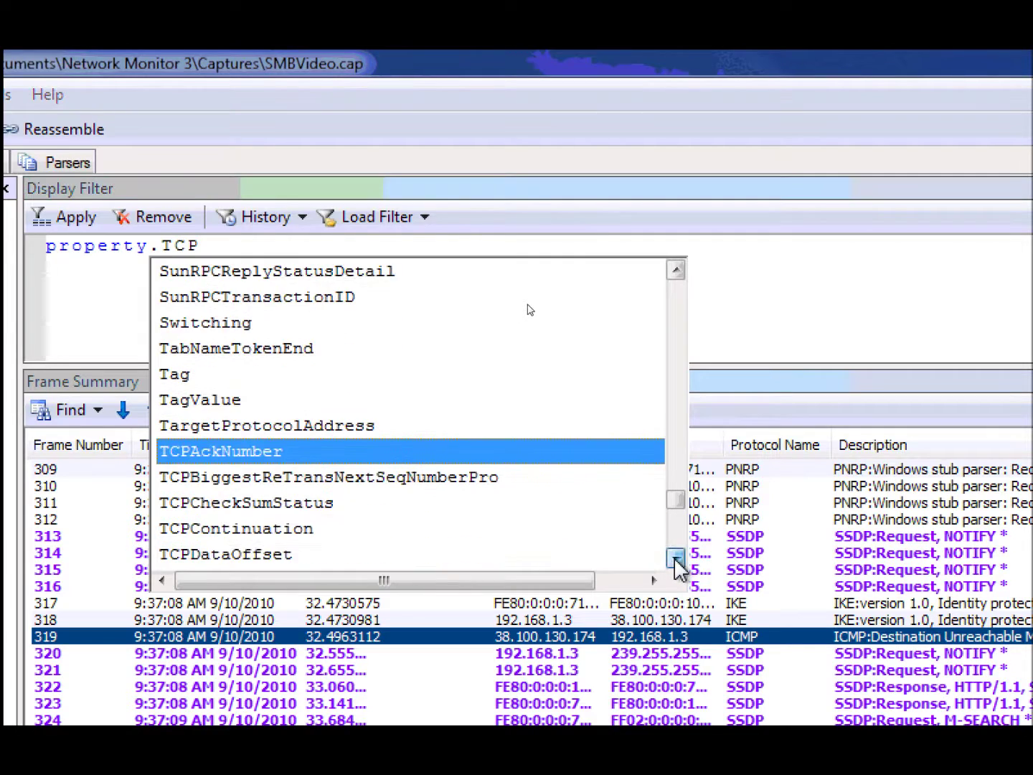
left_click_drag(675, 558, 676, 559)
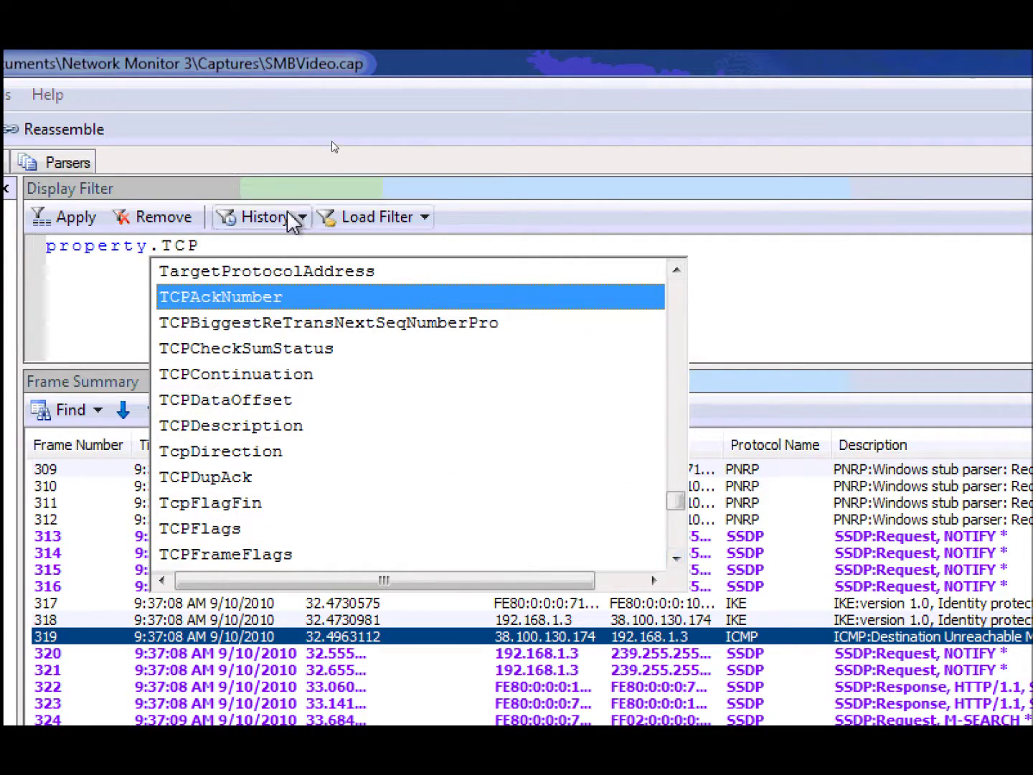
left_click(285, 244)
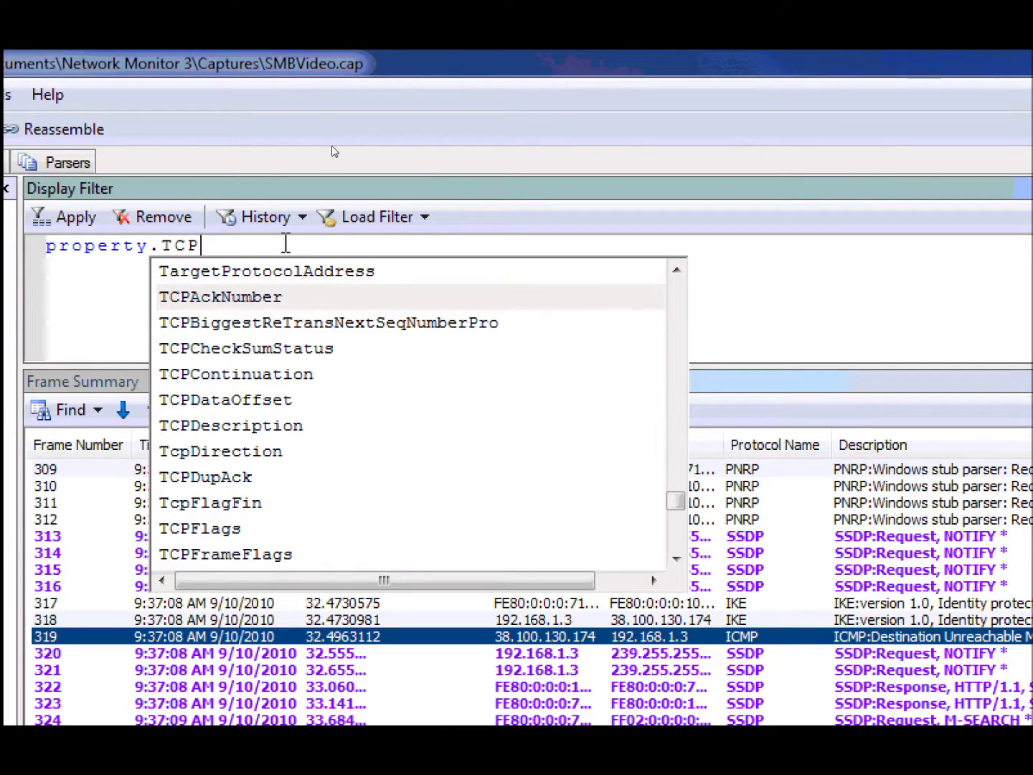
key("Escape")
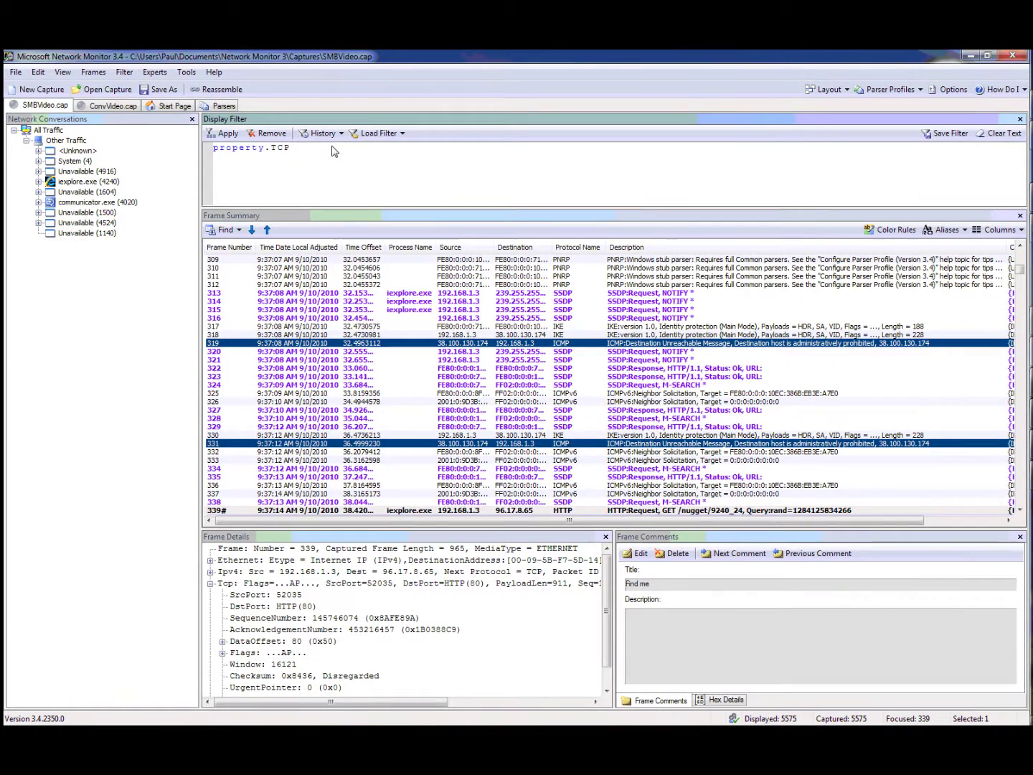
Clear the filter and open the context menu for frame 339's TCP Window: 16121 field
key("BackSpace")
key("BackSpace")
key("BackSpace")
key("BackSpace")
key("BackSpace")
key("BackSpace")
key("BackSpace")
key("BackSpace")
key("BackSpace")
key("BackSpace")
key("BackSpace")
left_click(249, 665)
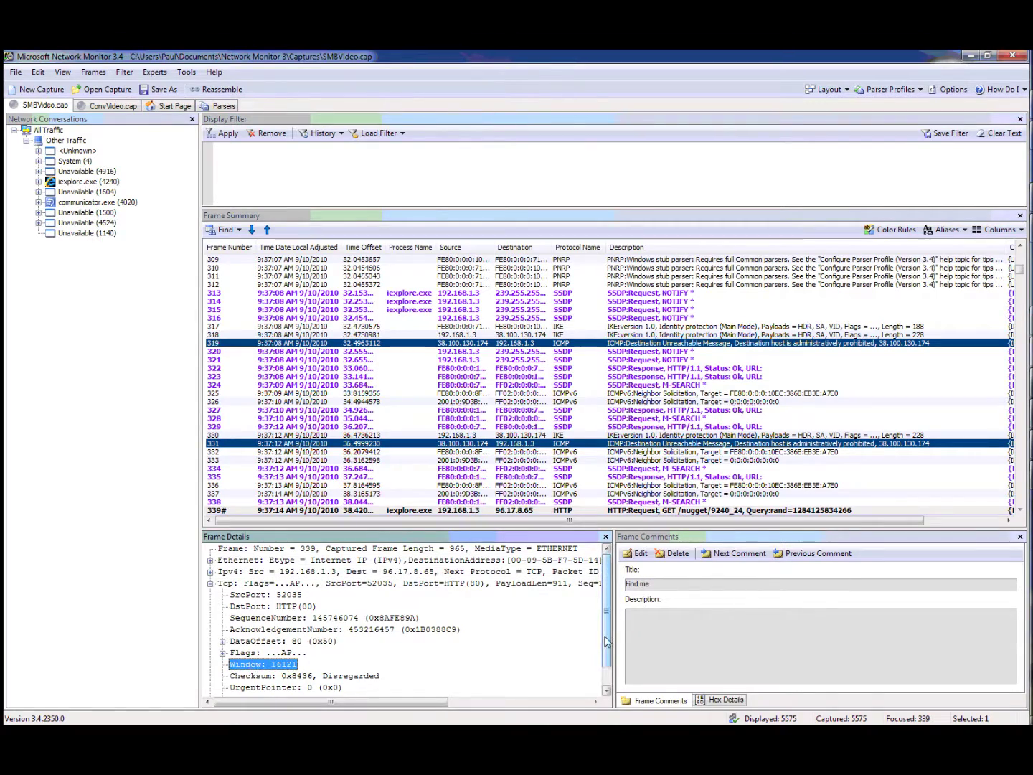
left_click_drag(607, 648, 607, 665)
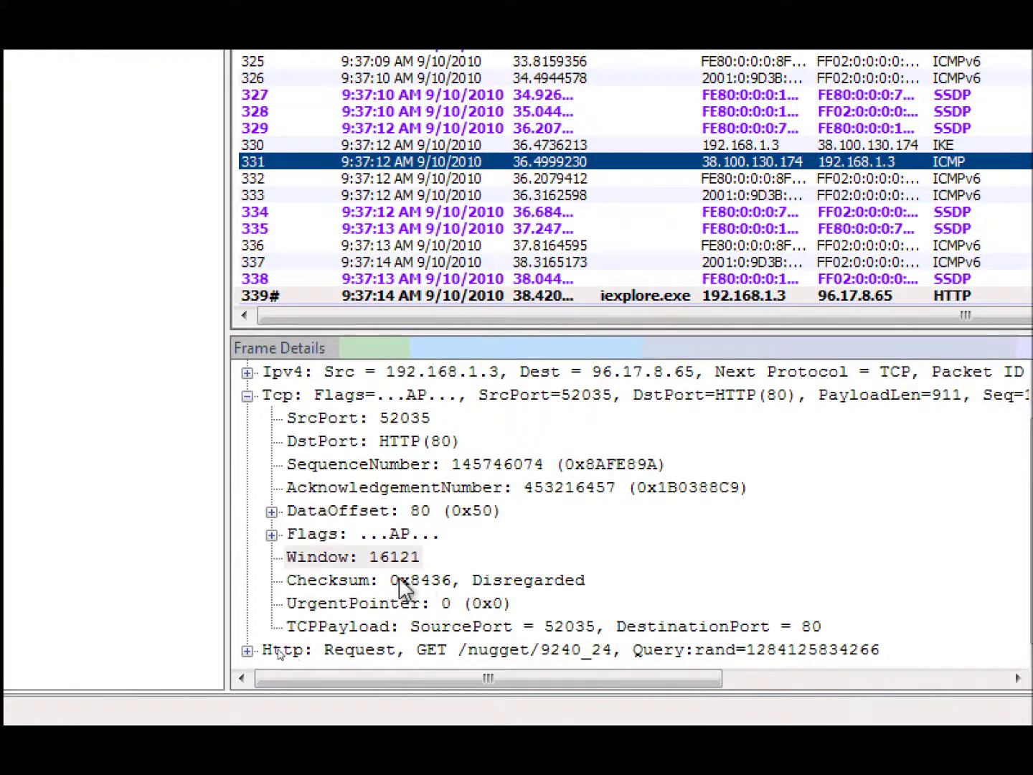
right_click(352, 564)
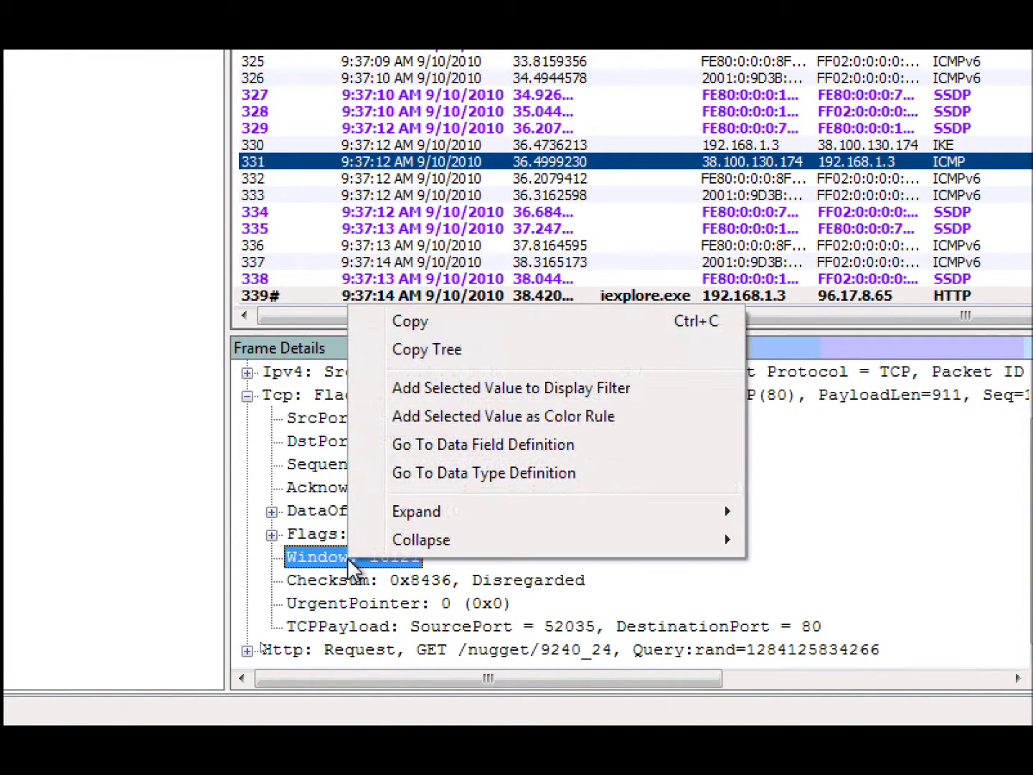
Jump to the tcp.npl parser definition of the Window field at line 376
left_click(501, 442)
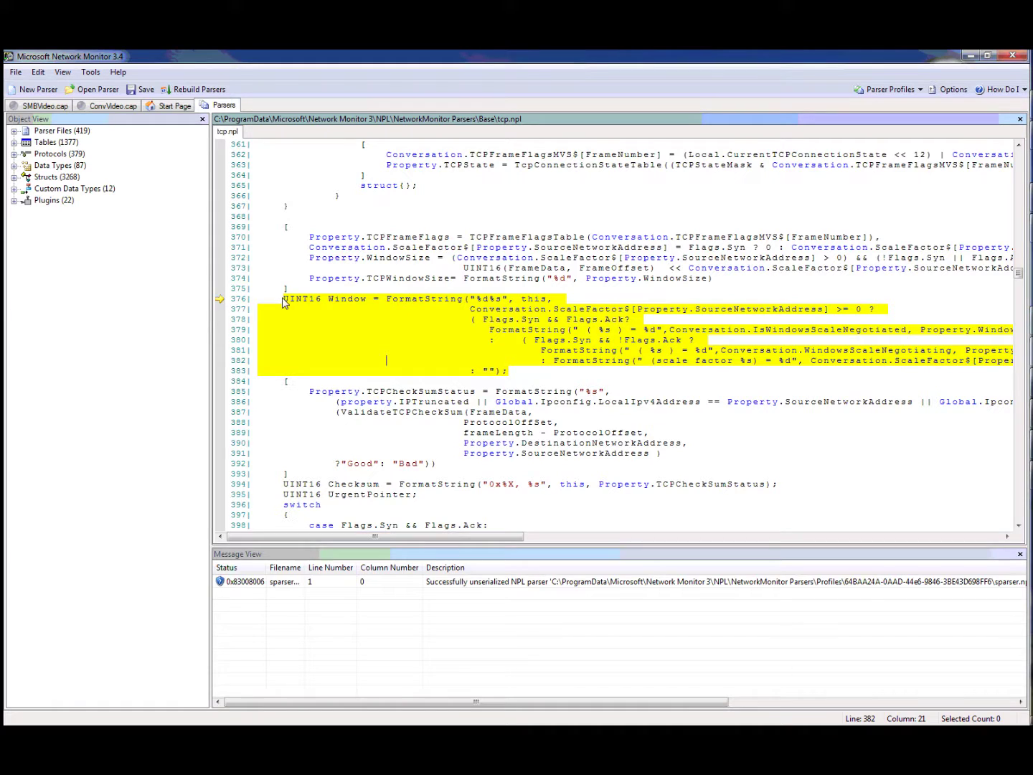
left_click_drag(281, 297, 352, 300)
left_click(371, 302)
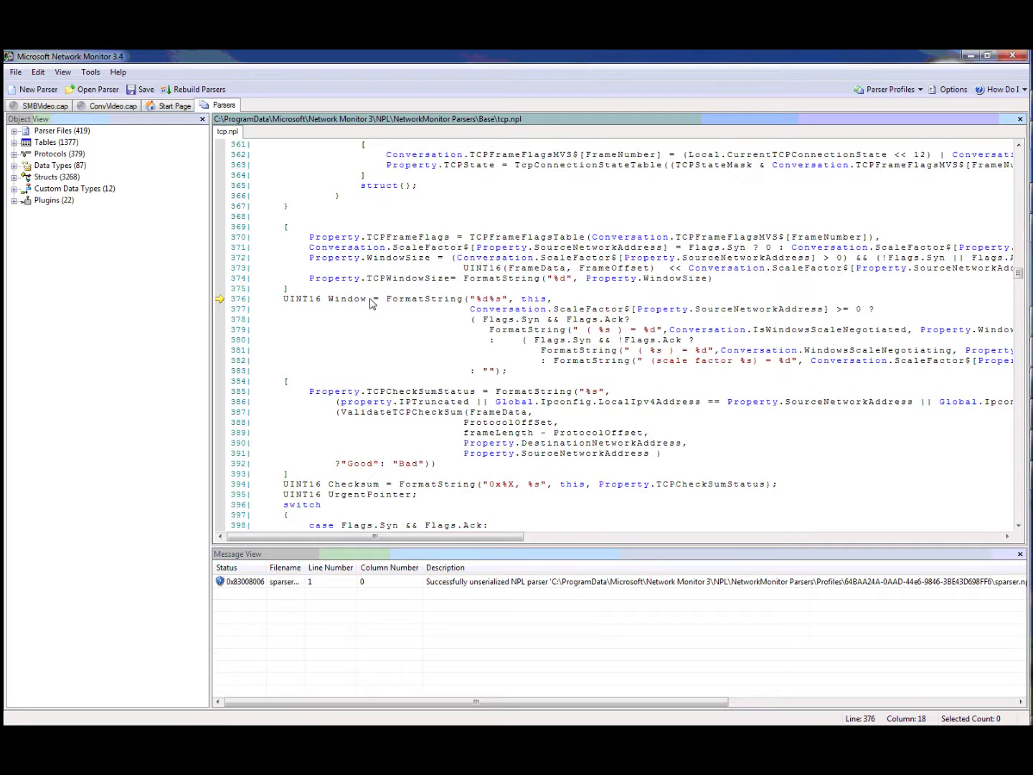
Inspect the code just above it, selecting the start of the WindowSize line 372
scroll(371, 302, "up", 1)
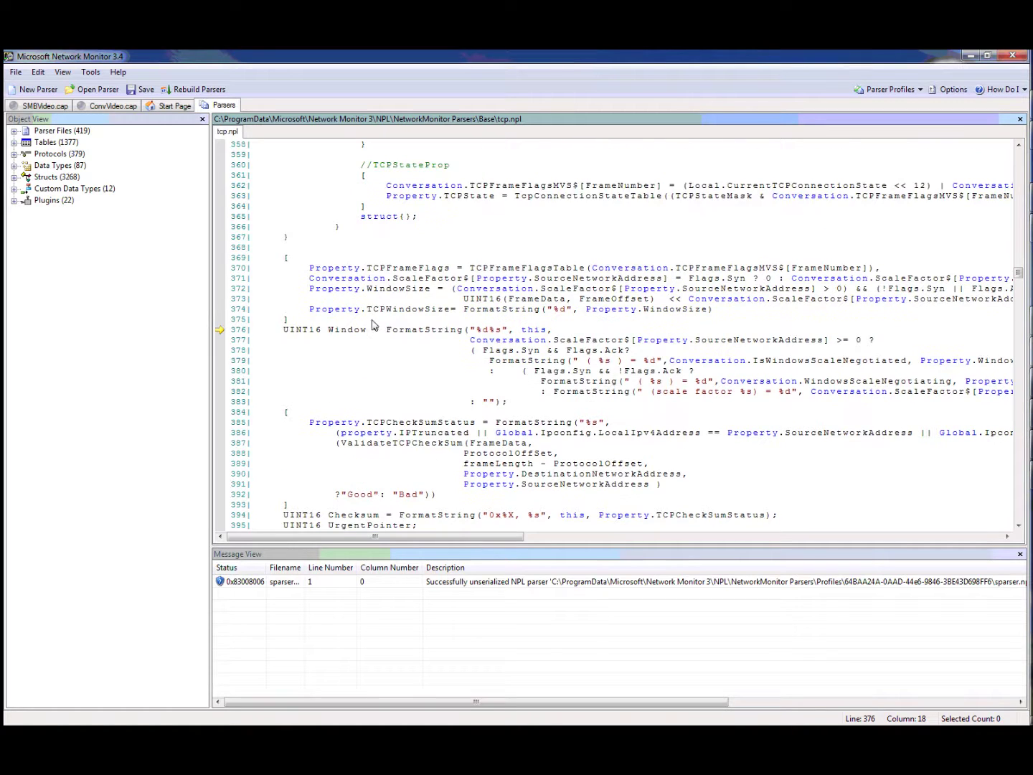
left_click(289, 257)
left_click(289, 326)
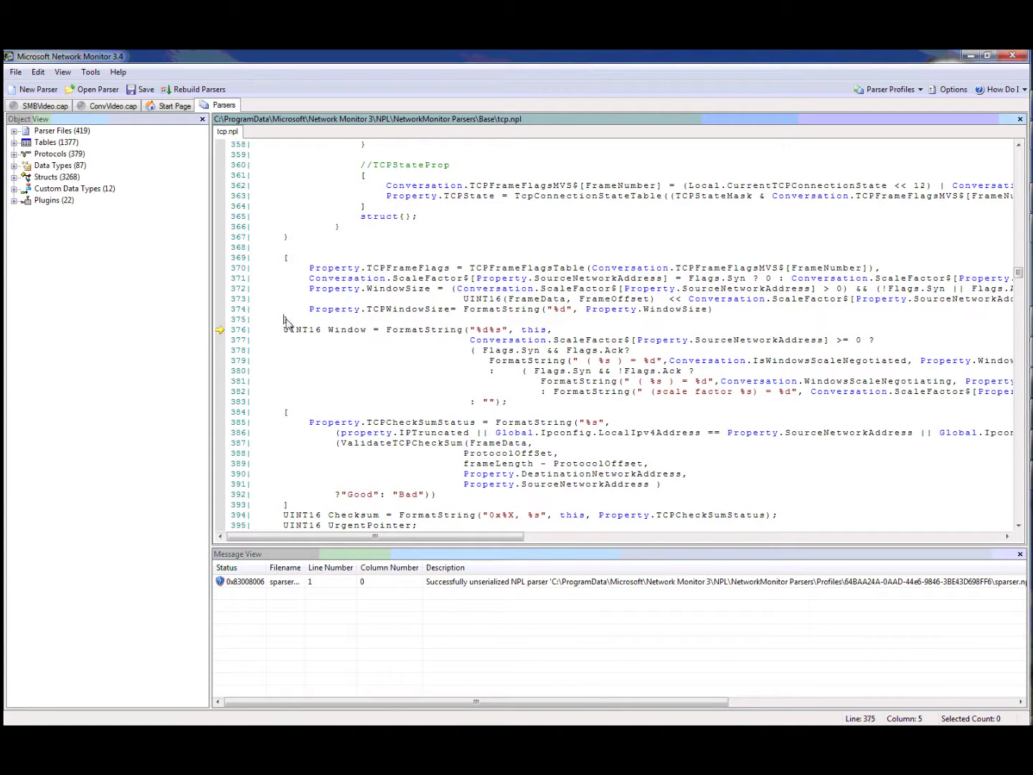
left_click(283, 262)
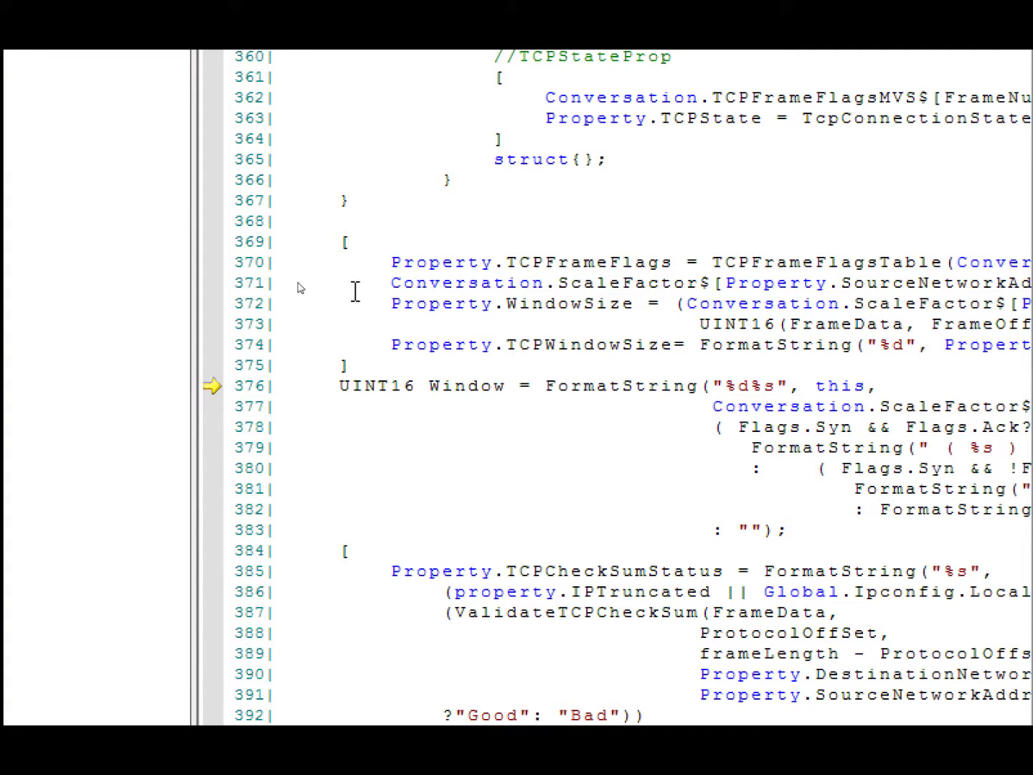
left_click_drag(340, 302, 441, 326)
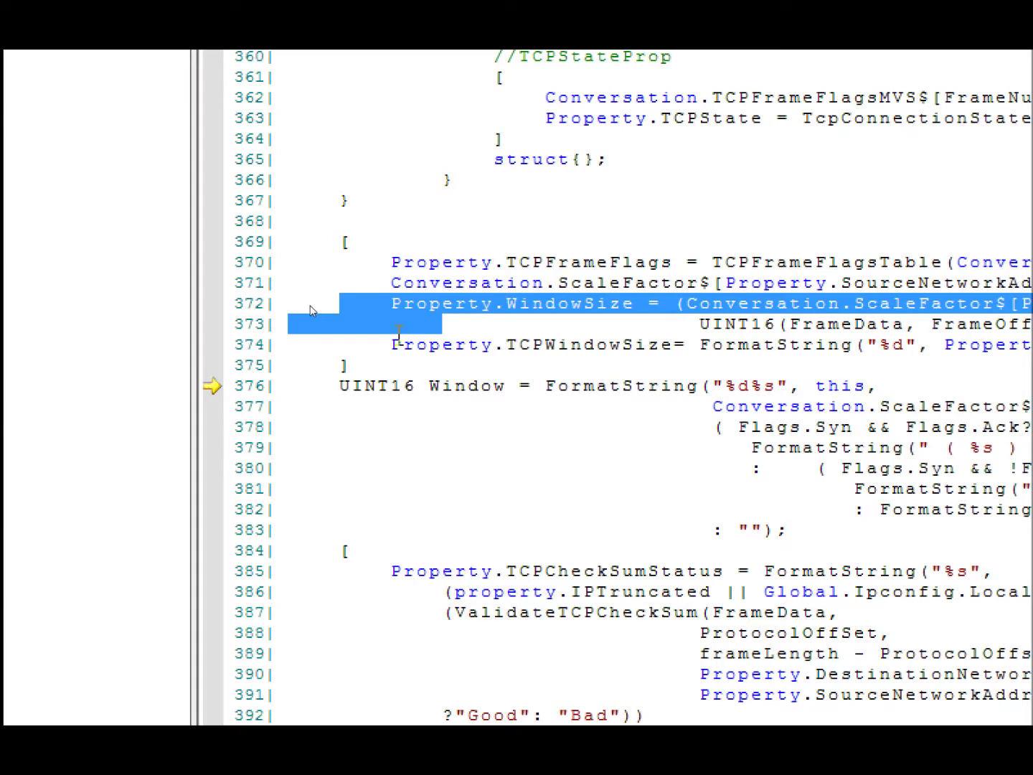
left_click_drag(387, 343, 674, 348)
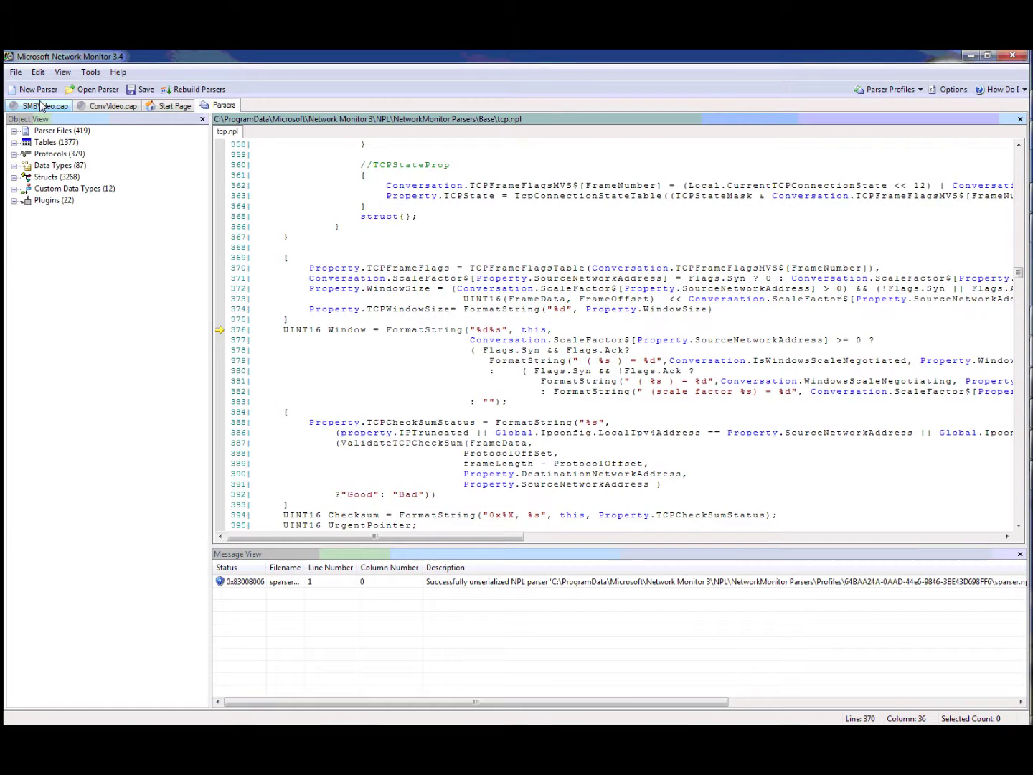
Apply the display filter property.TCPWindowSize == 0 to SMBVideo.cap
left_click(41, 107)
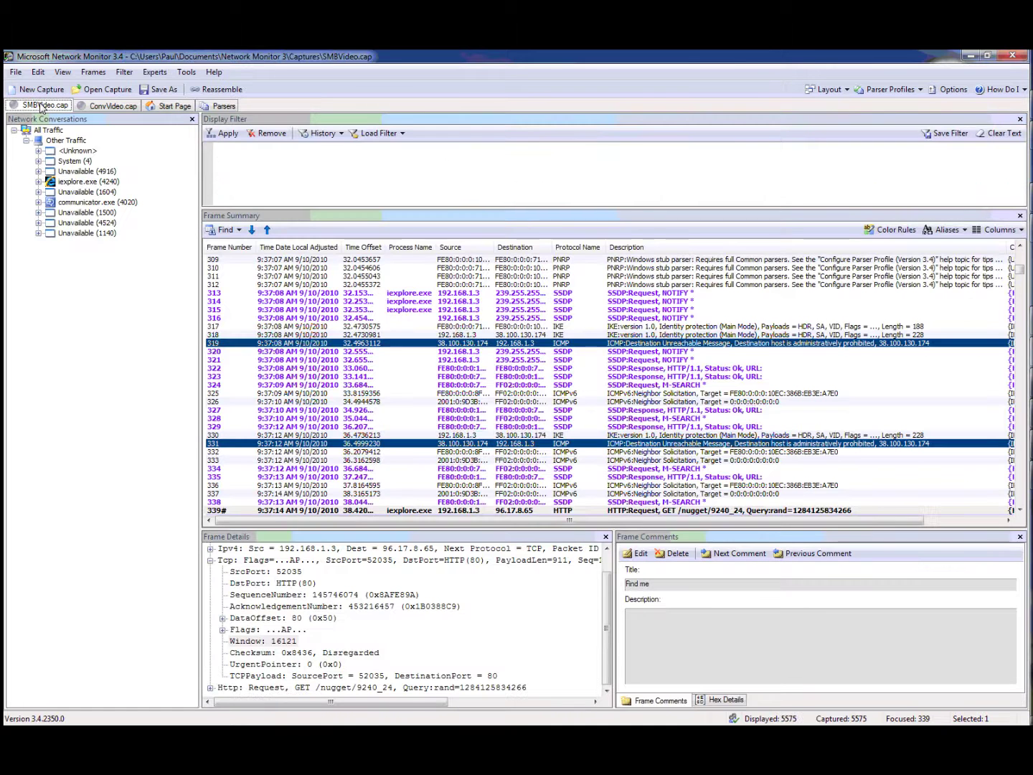
left_click(478, 178)
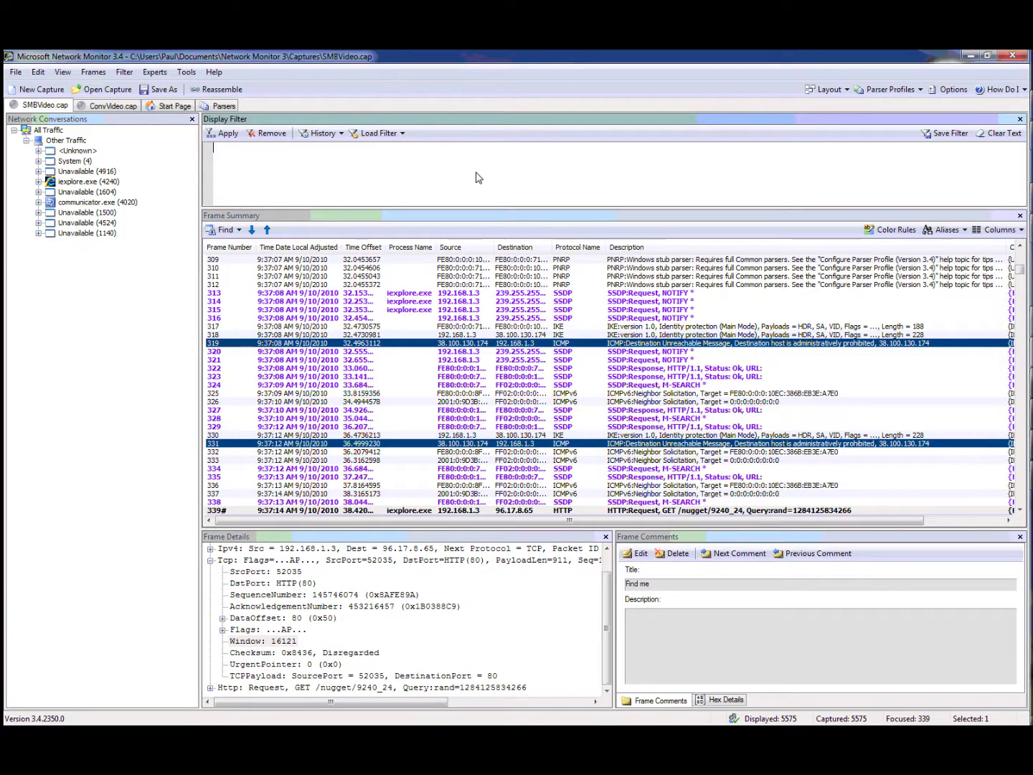
type("troperty.tcpp")
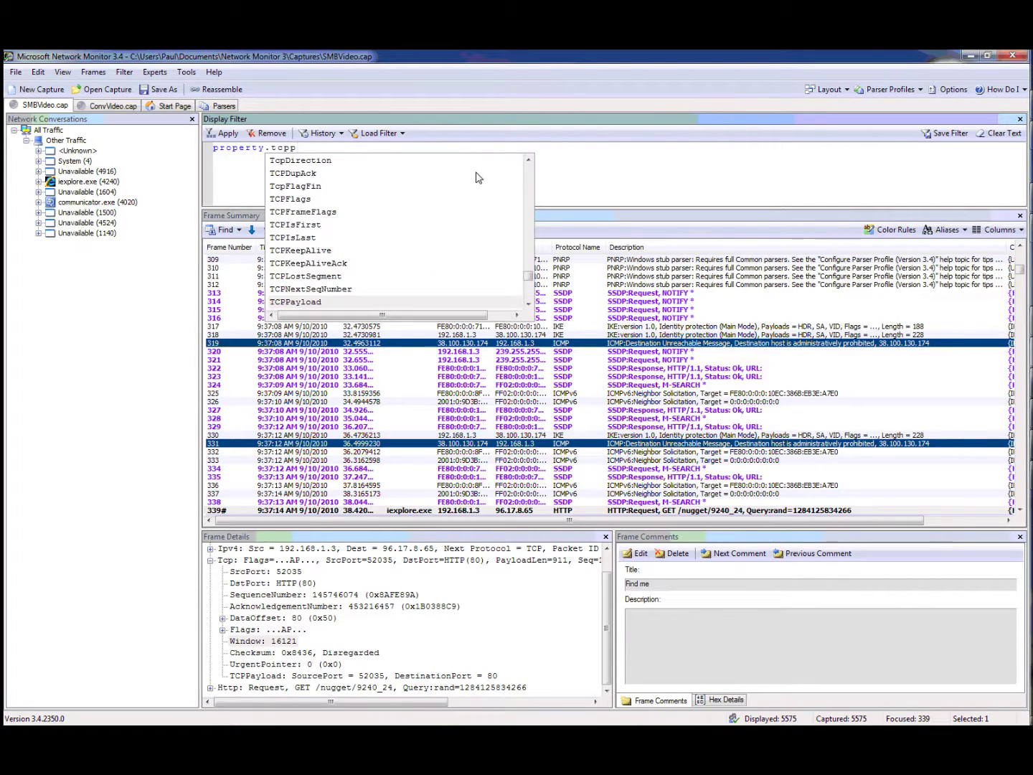
key("BackSpace")
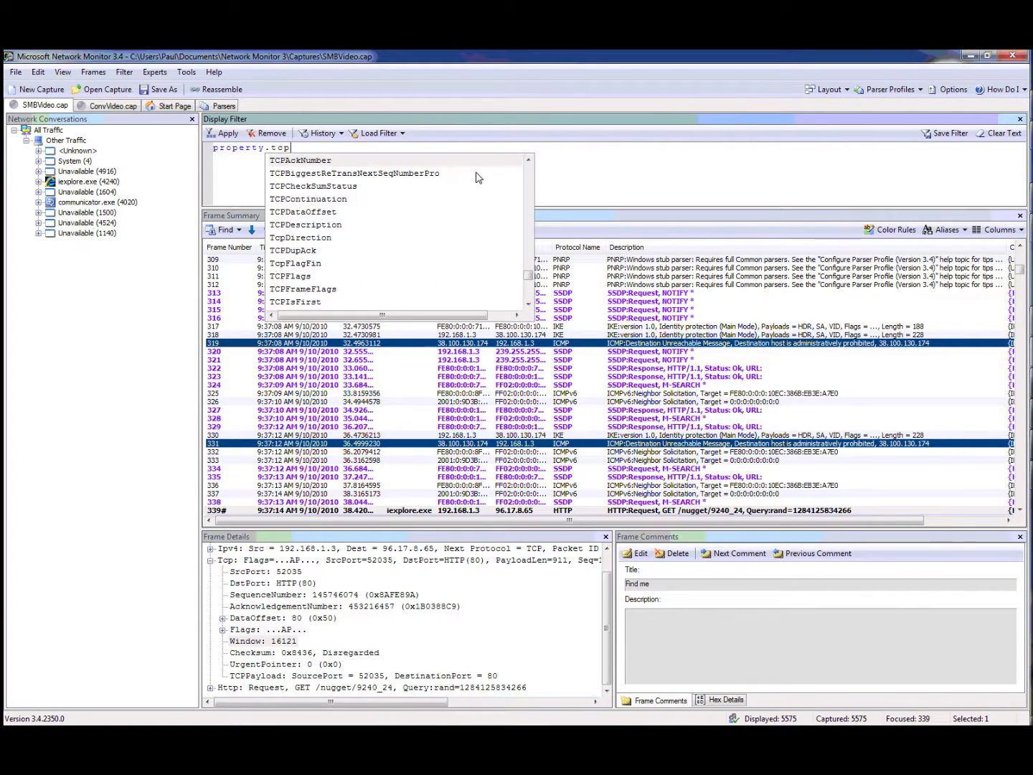
type("window")
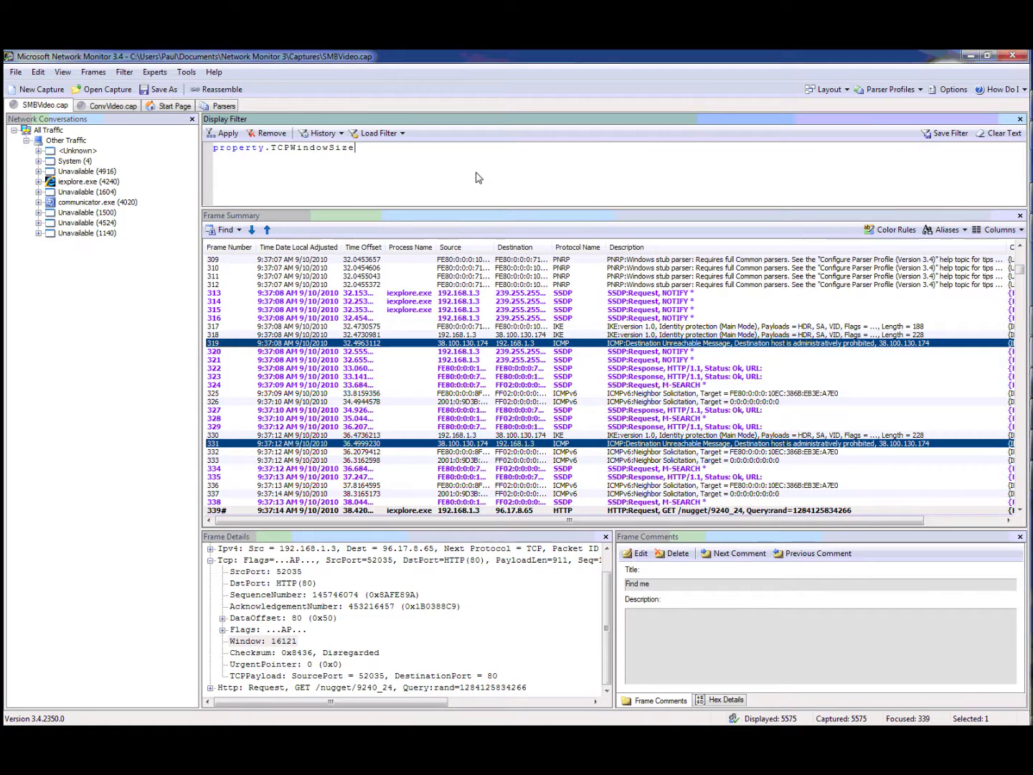
key("Return")
type("== 0")
key("ctrl+Return")
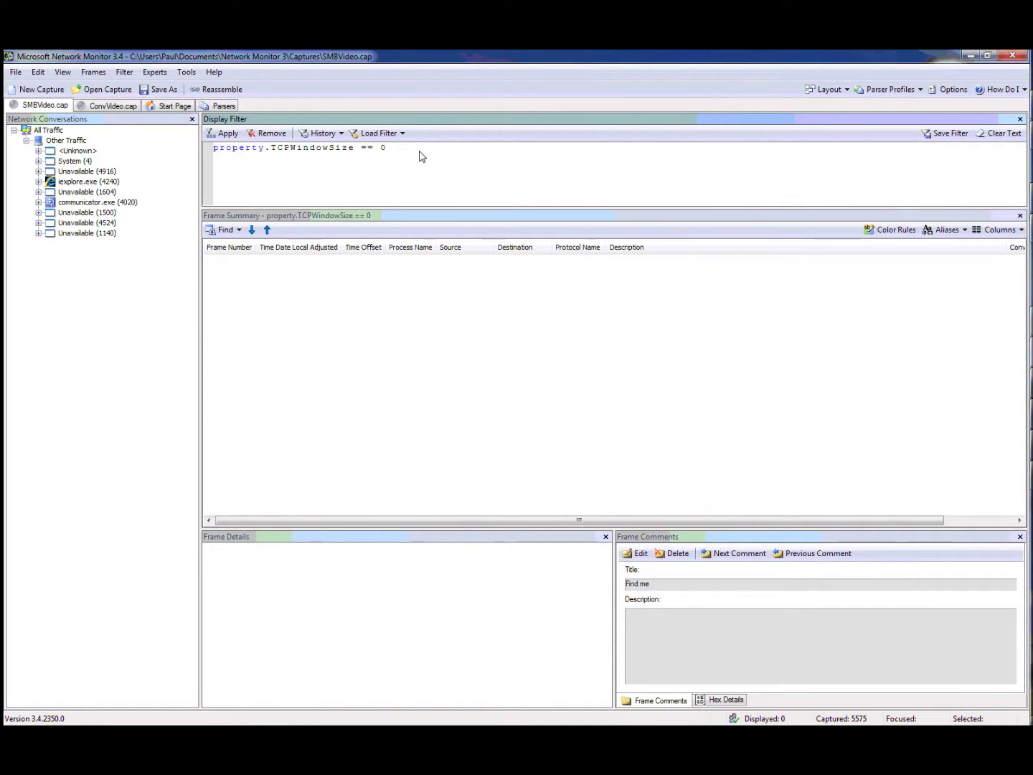
Clear the filter text and reapply so all 5575 frames show again
key("ctrl+a")
key("Delete")
key("ctrl+Return")
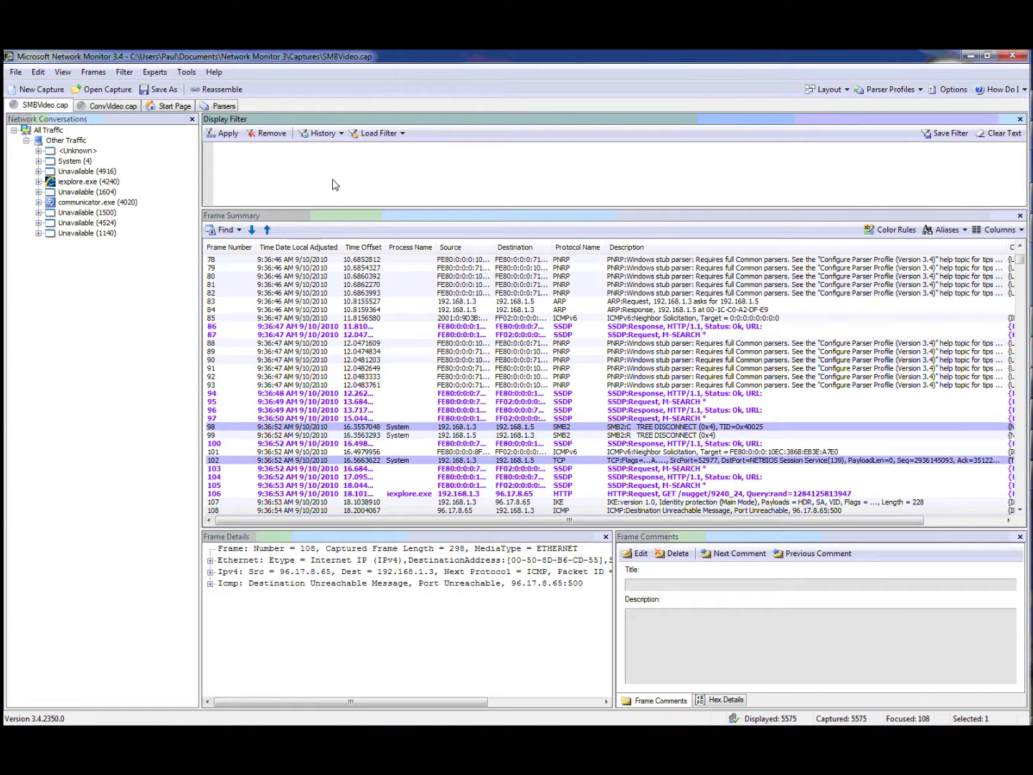
Type FrameVariable in the filter box and browse its fields, such as FrameLength and FrameNumber
type("FrameVariable")
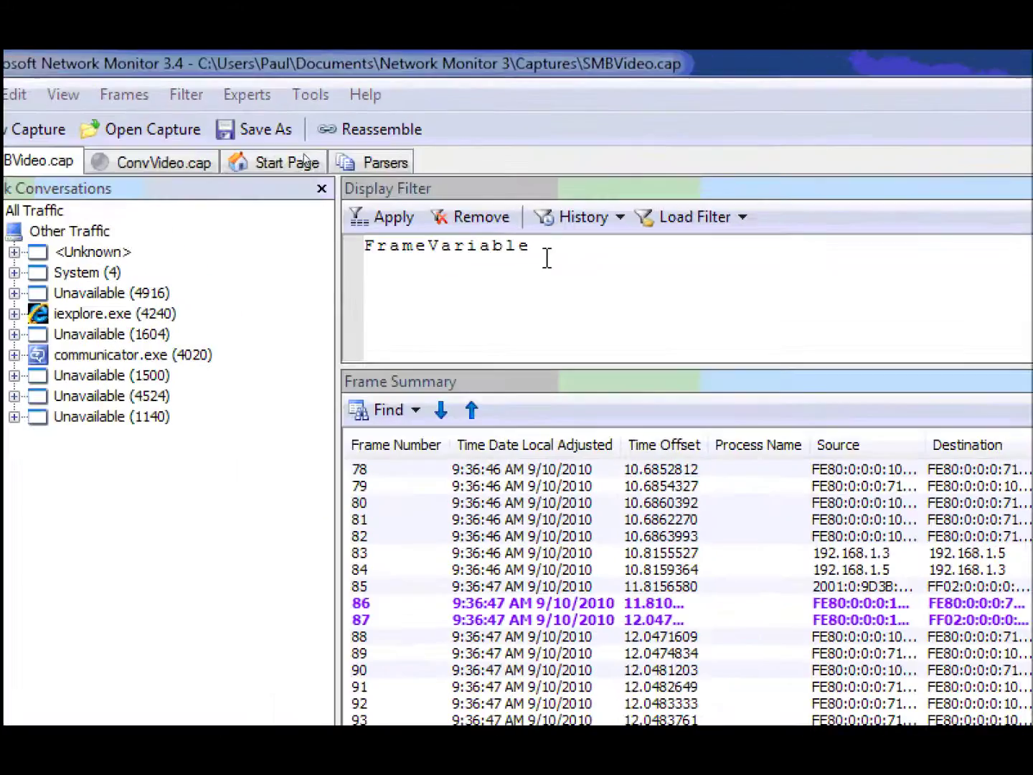
left_click(553, 241)
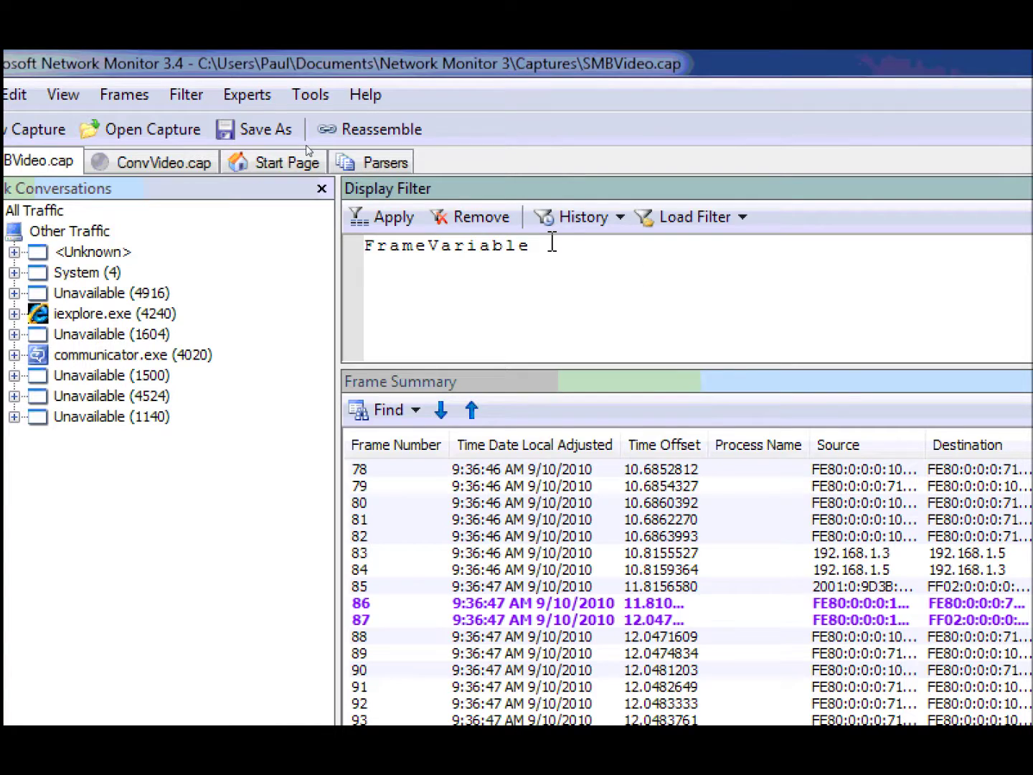
type(".")
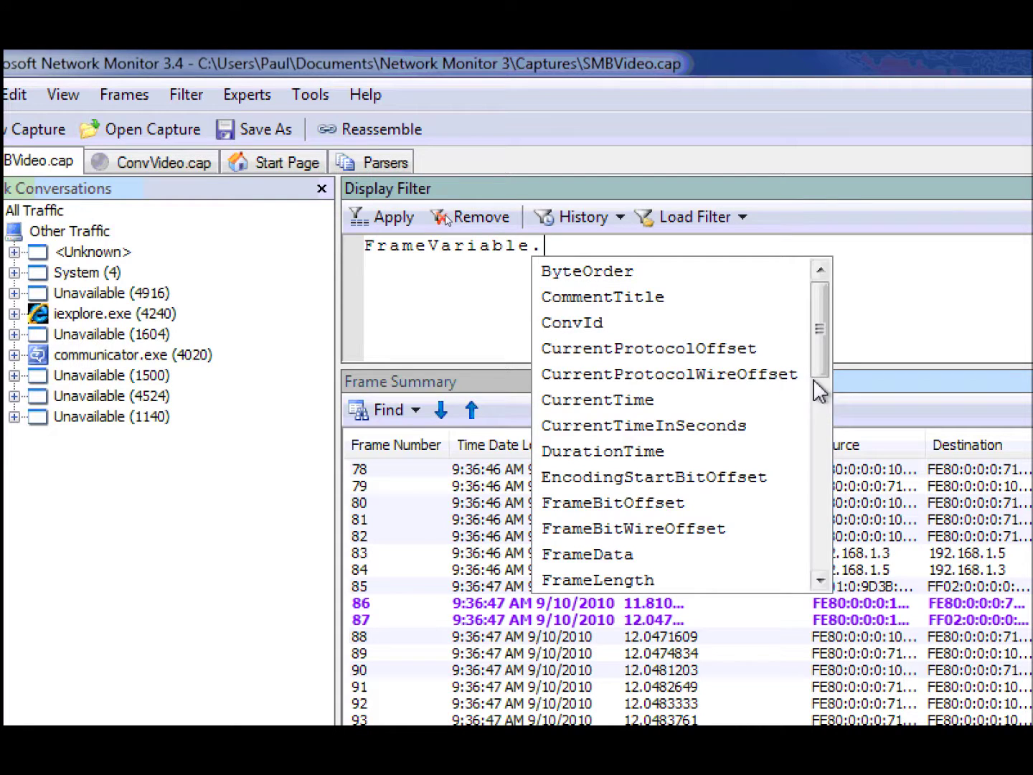
left_click_drag(818, 343, 818, 358)
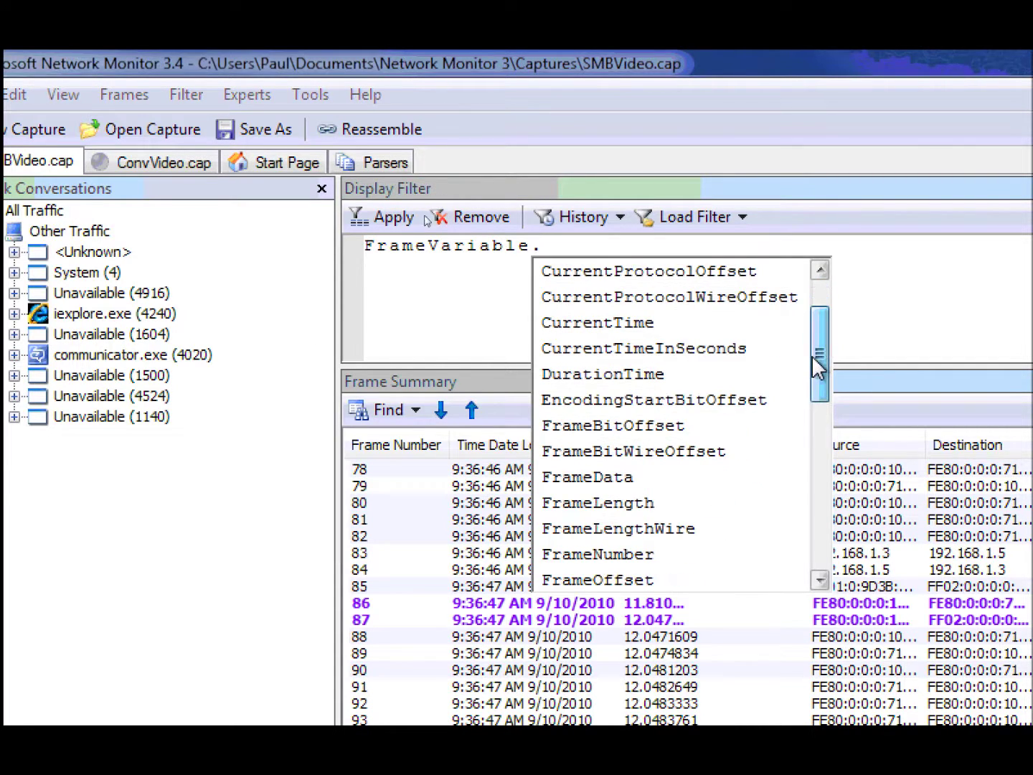
left_click(610, 506)
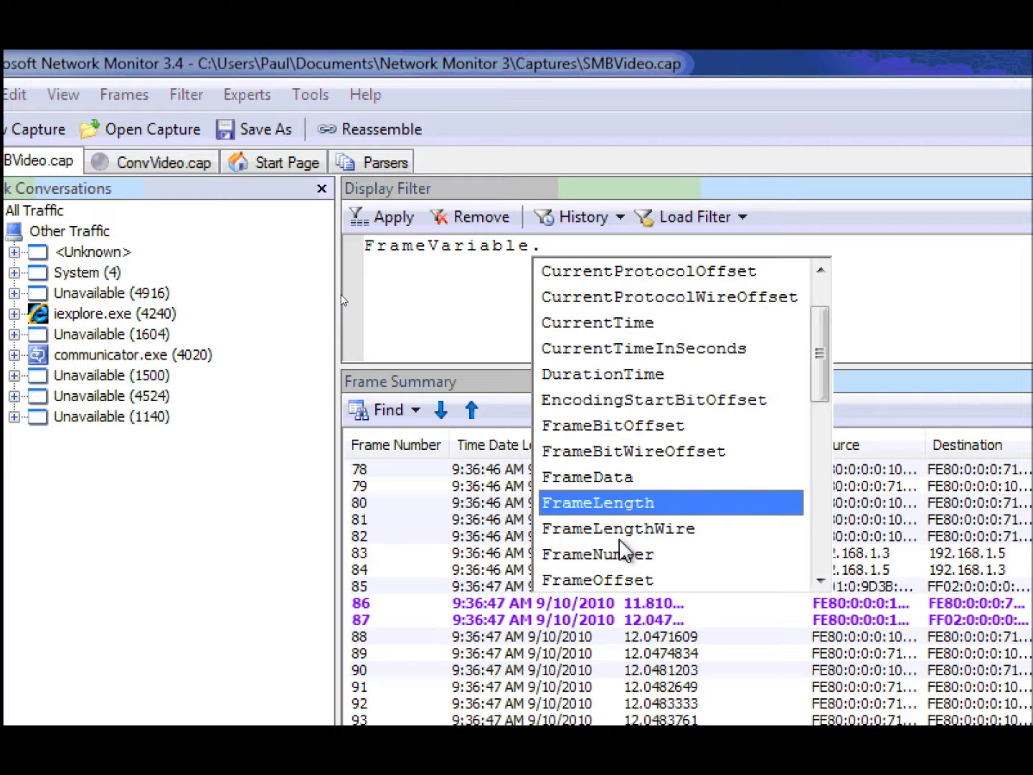
left_click(616, 563)
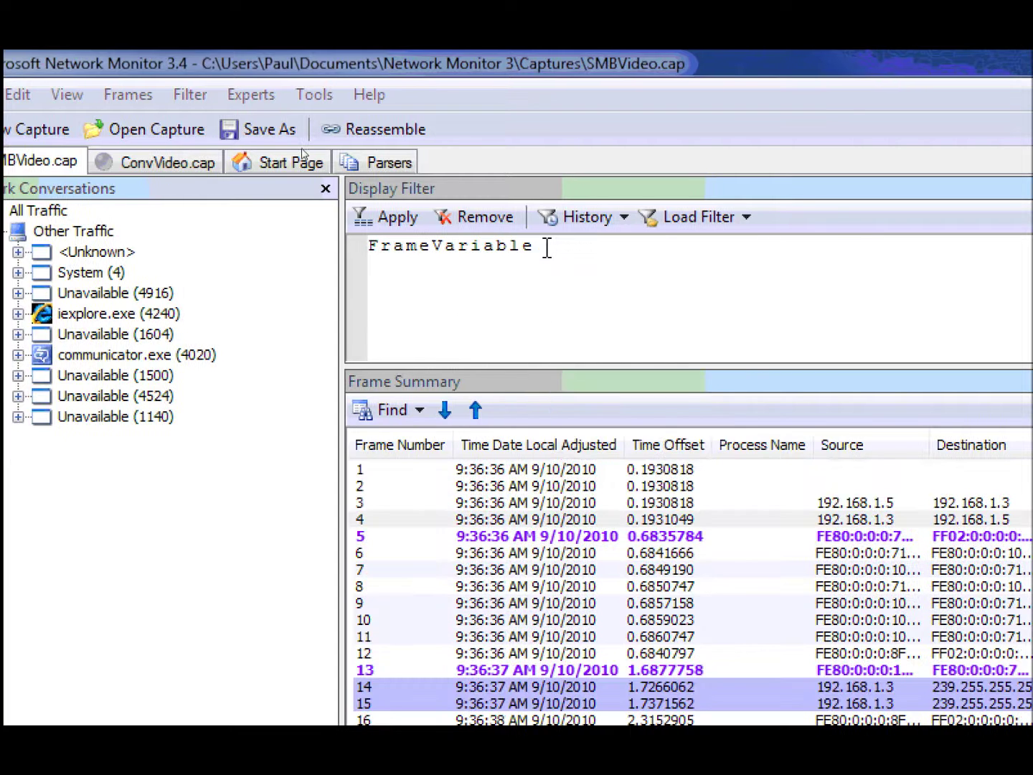
left_click(547, 248)
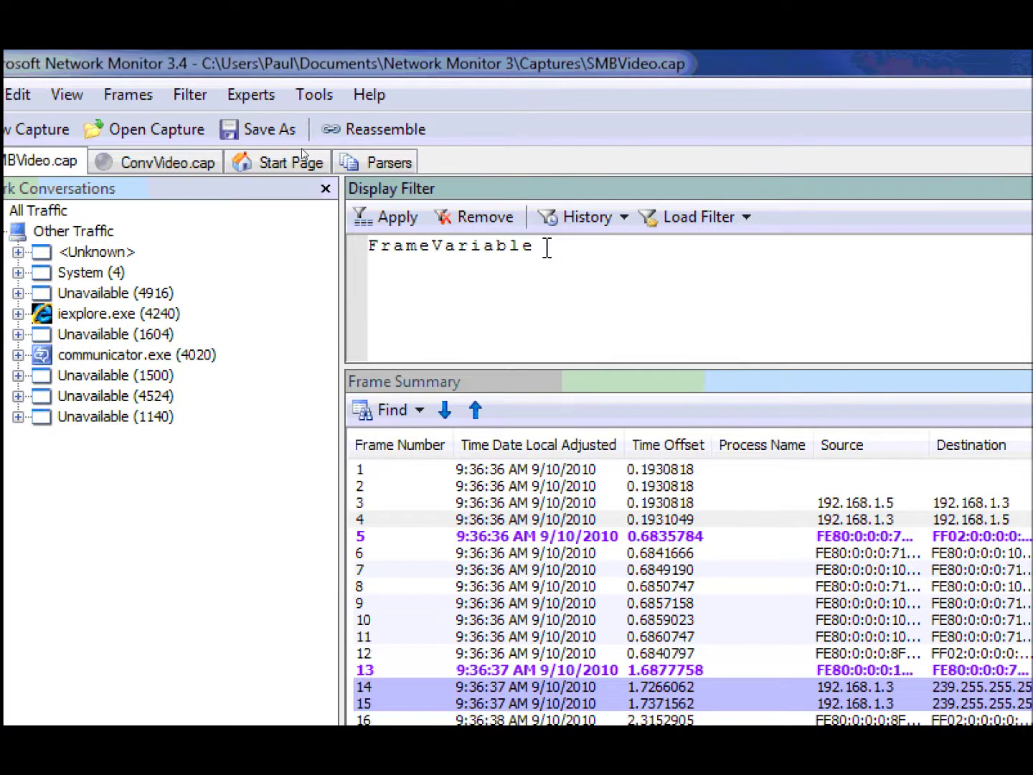
Apply FrameVariable.TimeDelta>10000000 to list only the 13 frames following long gaps
type(".")
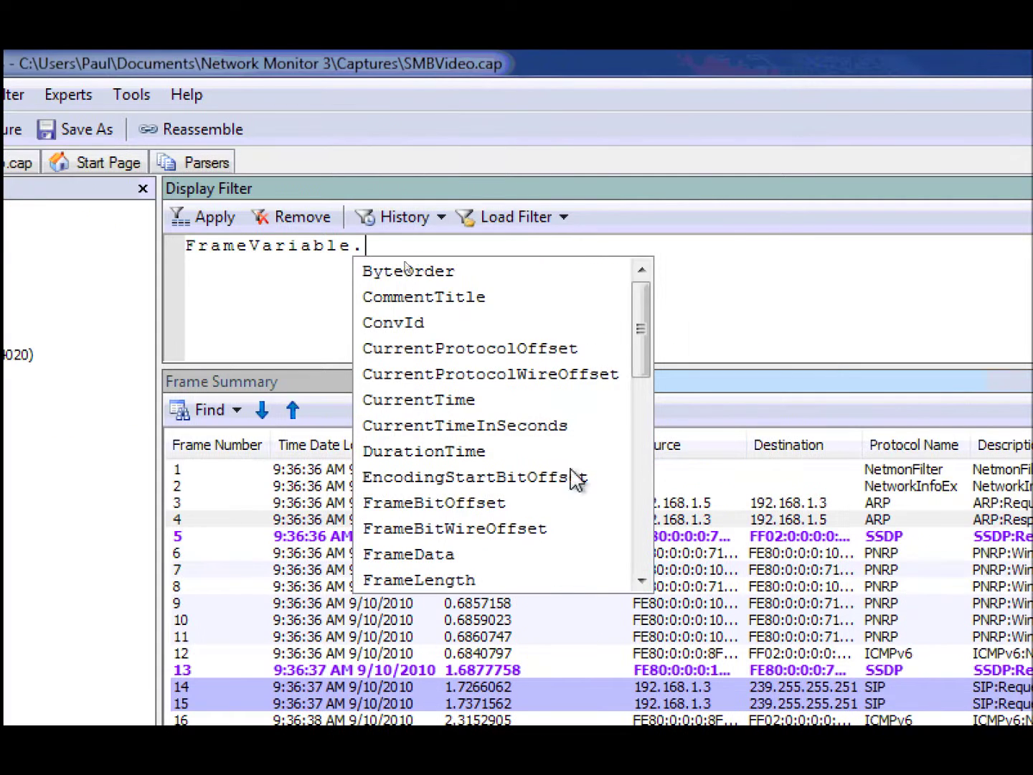
left_click(827, 559)
left_click(649, 566)
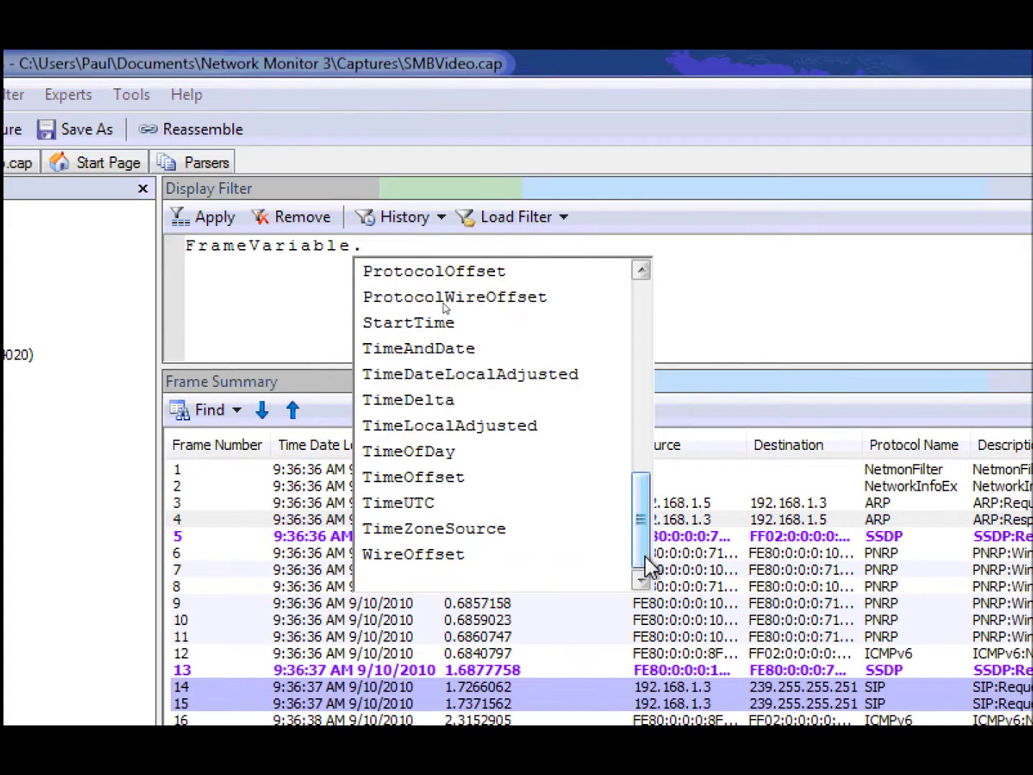
double_click(452, 402)
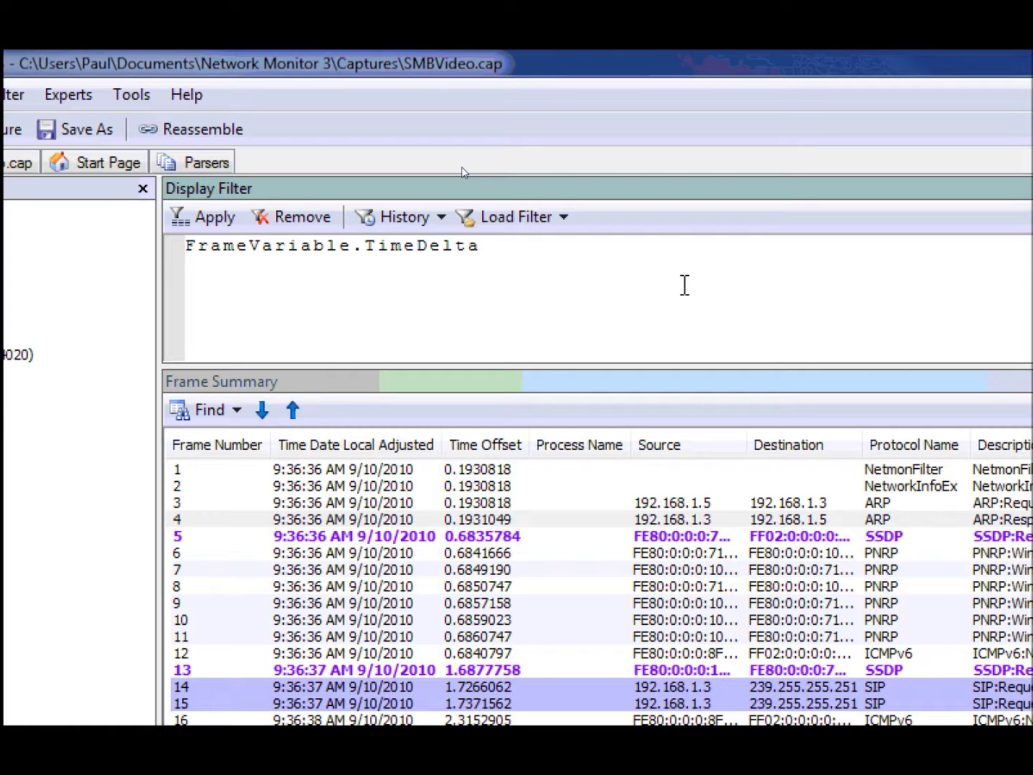
type(">")
type("1.")
type("0")
key("BackSpace")
key("BackSpace")
type("0000000")
key("ctrl+Return")
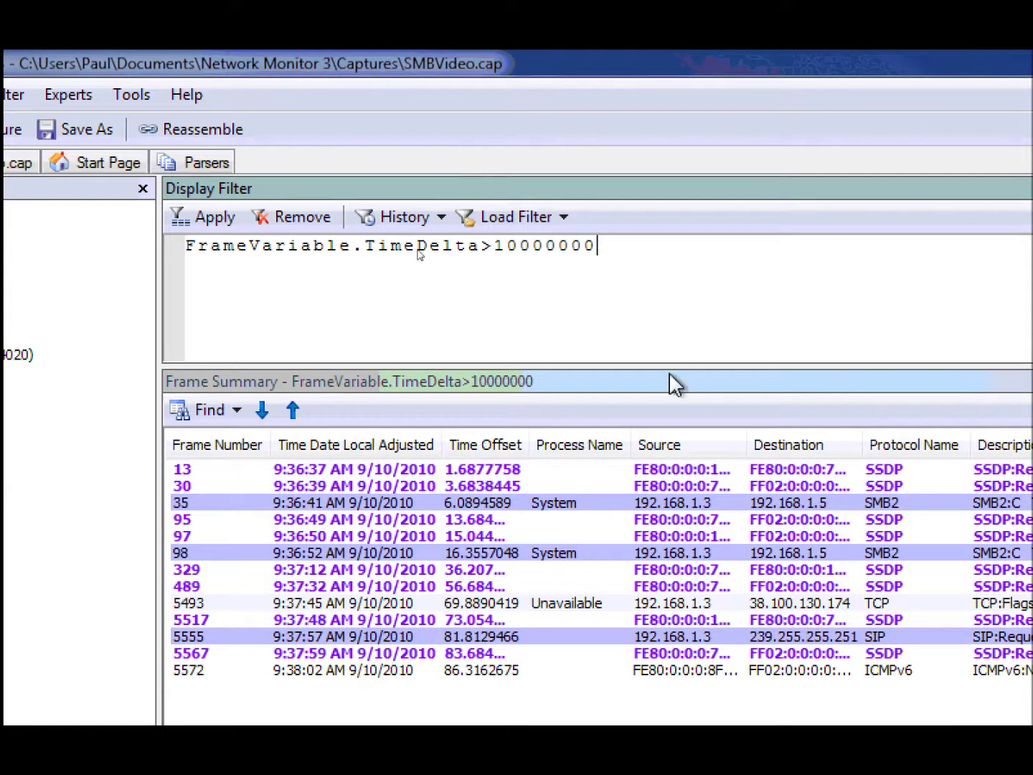
left_click(396, 477)
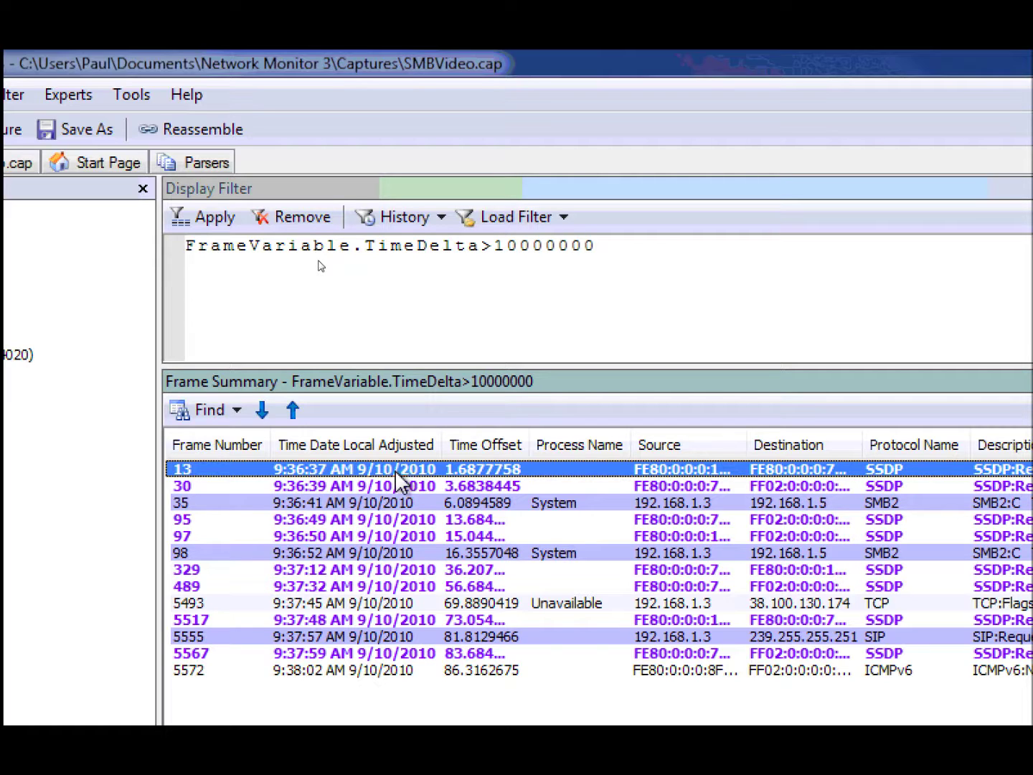
Remove the TimeDelta filter and compare frames 12, 13 and 14 in the full list
left_click(305, 219)
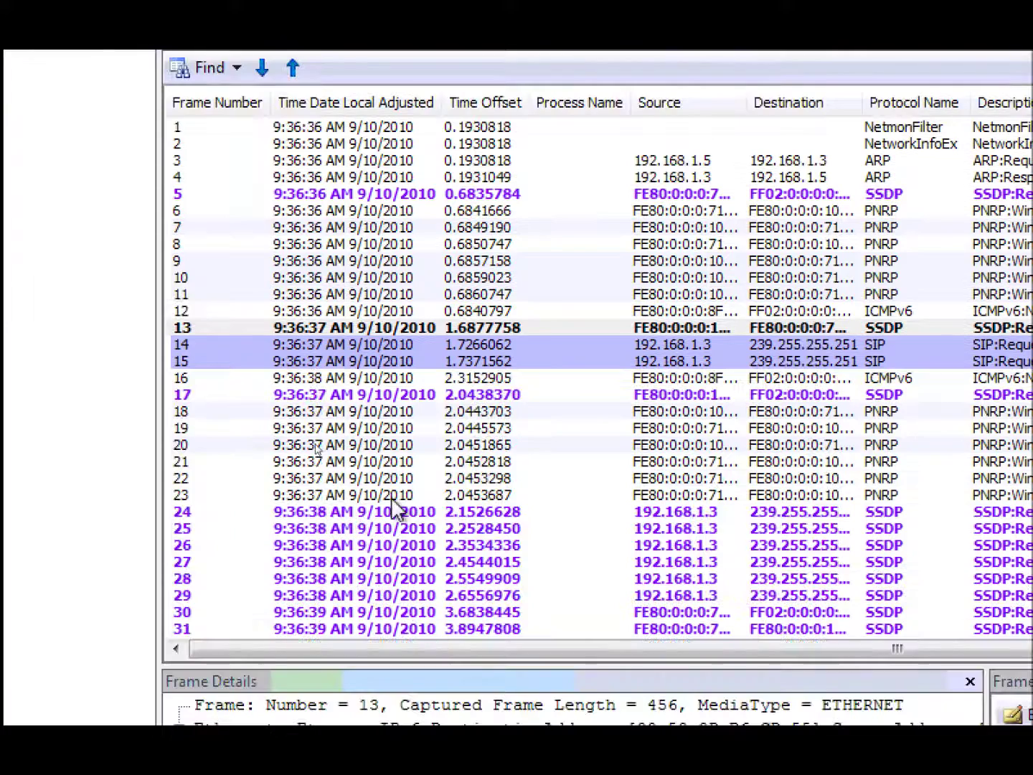
left_click(478, 342)
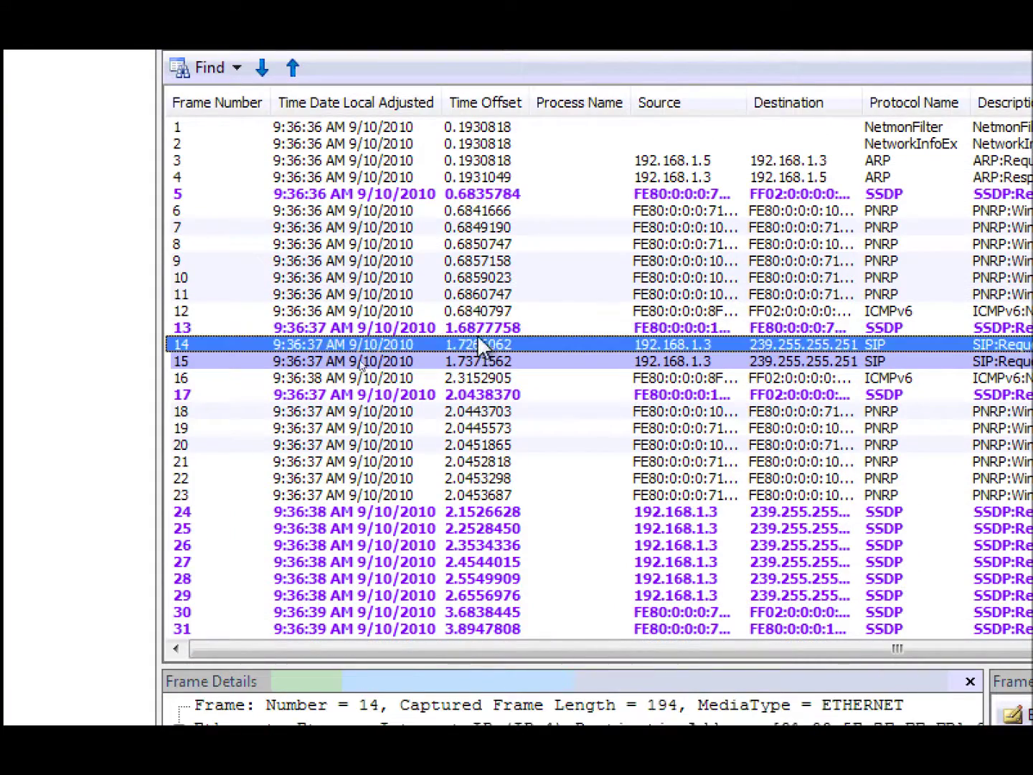
left_click(479, 327)
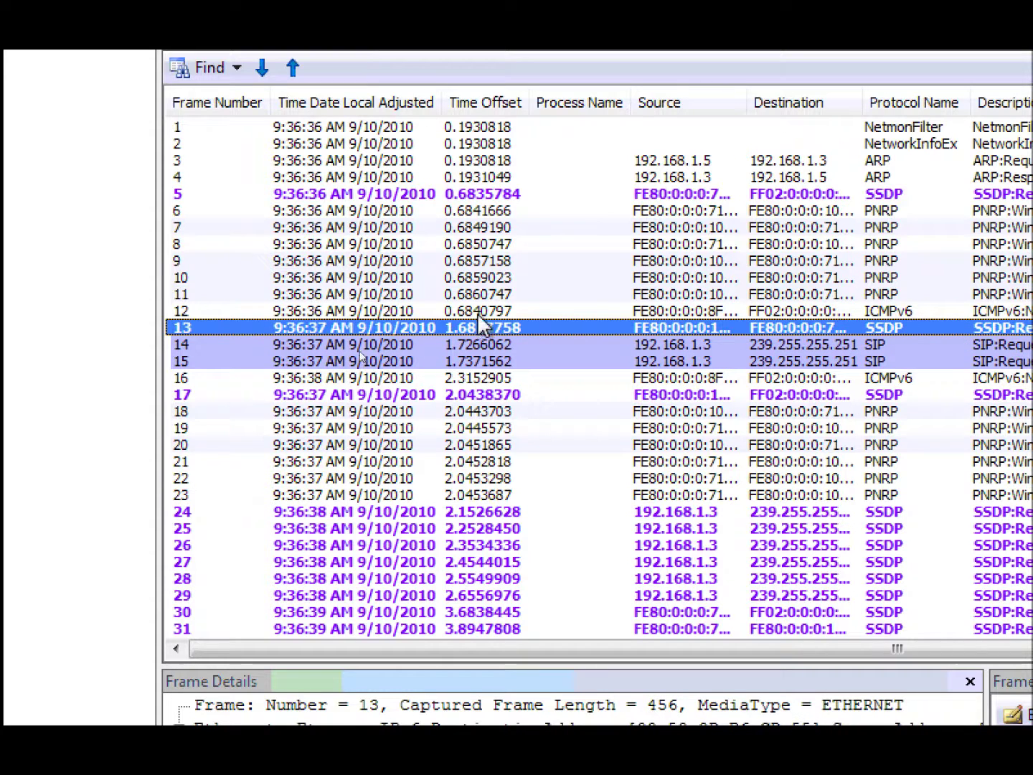
left_click(478, 313)
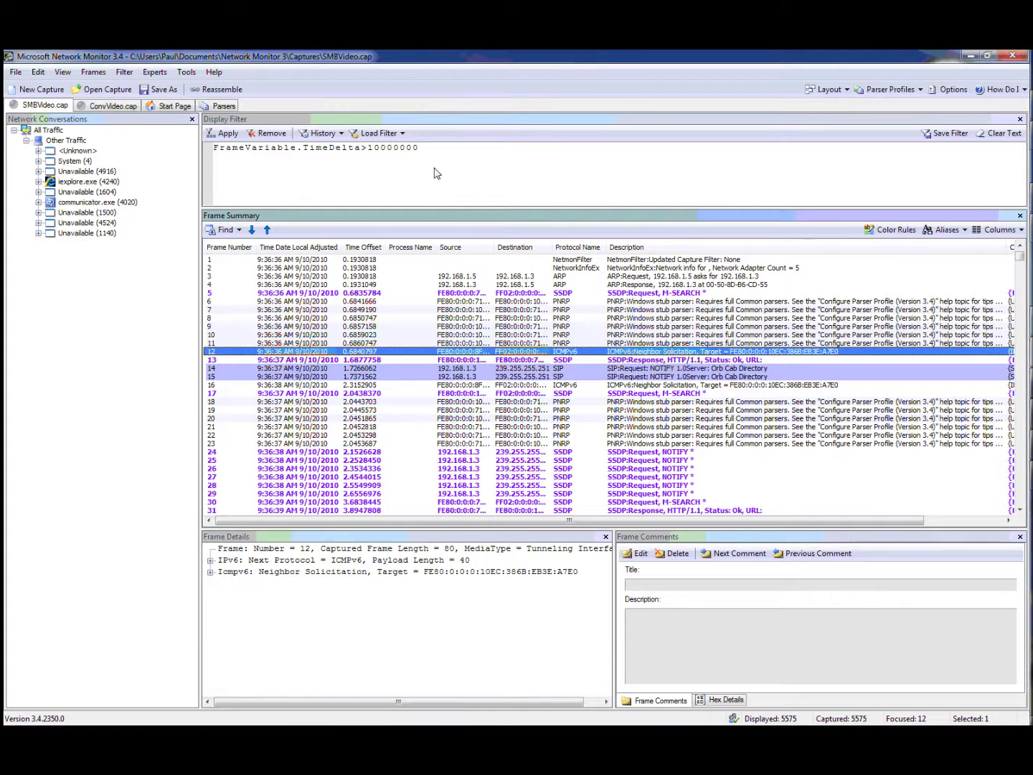
left_click(430, 162)
Delete the FrameVariable.TimeDelta>10000000 expression from the display filter box
left_click(213, 156, "shift")
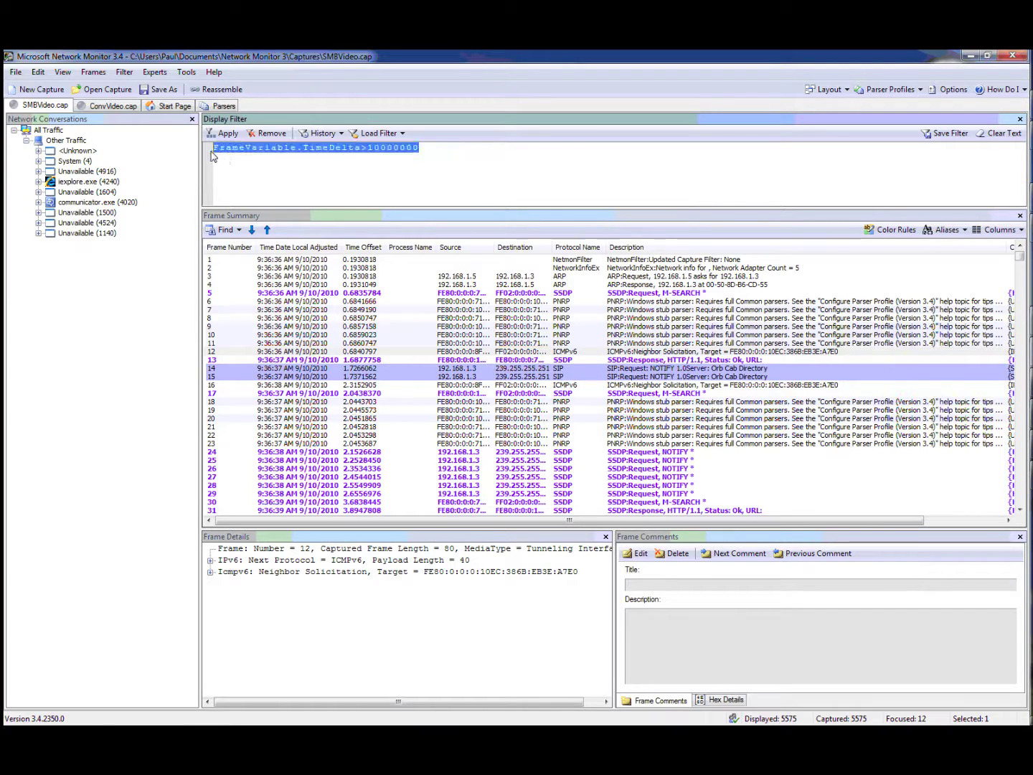
key("Delete")
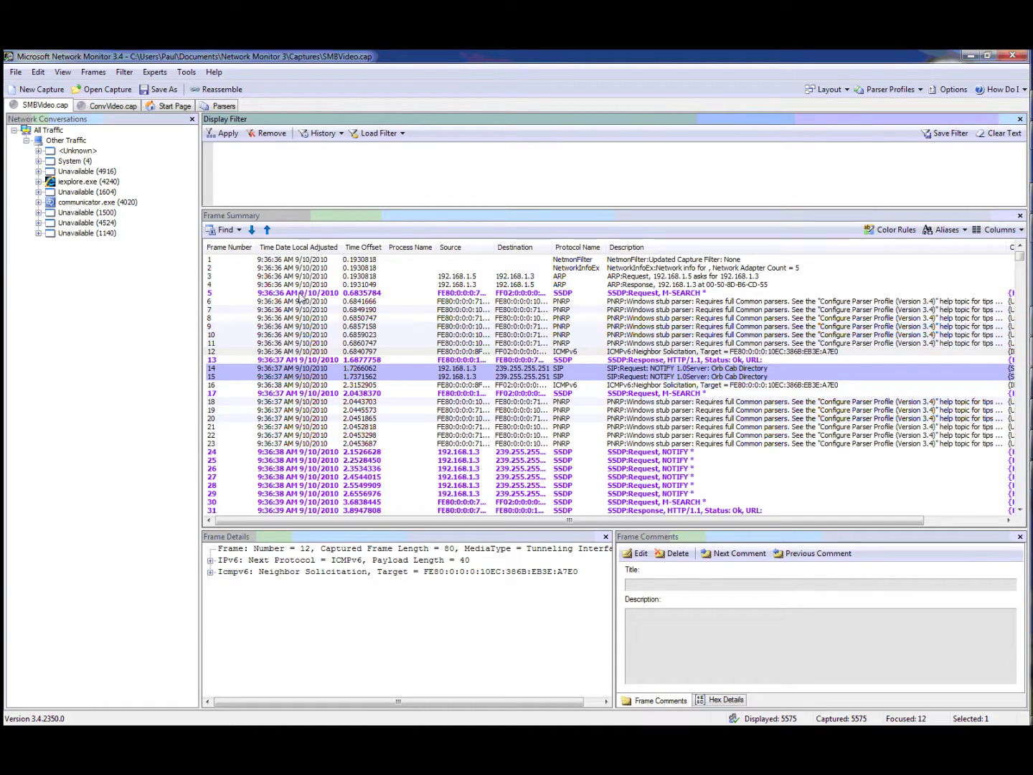
left_click(985, 231)
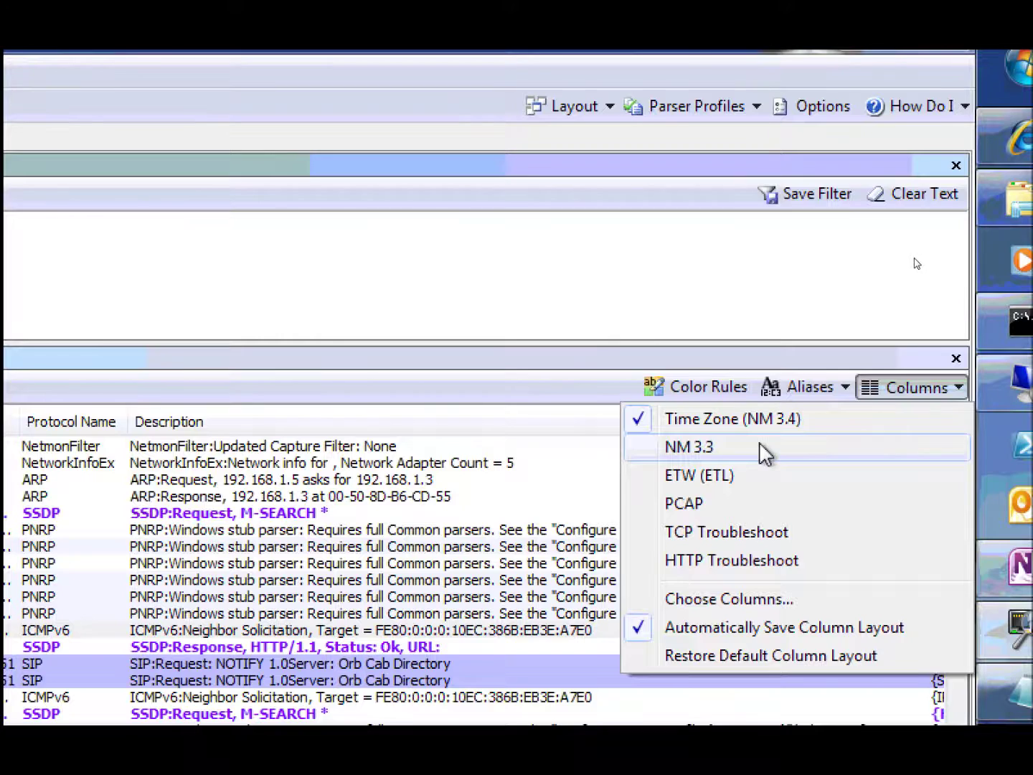
Switch the frame list to the NM 3.3 column layout with its Time Of Day column
left_click(746, 449)
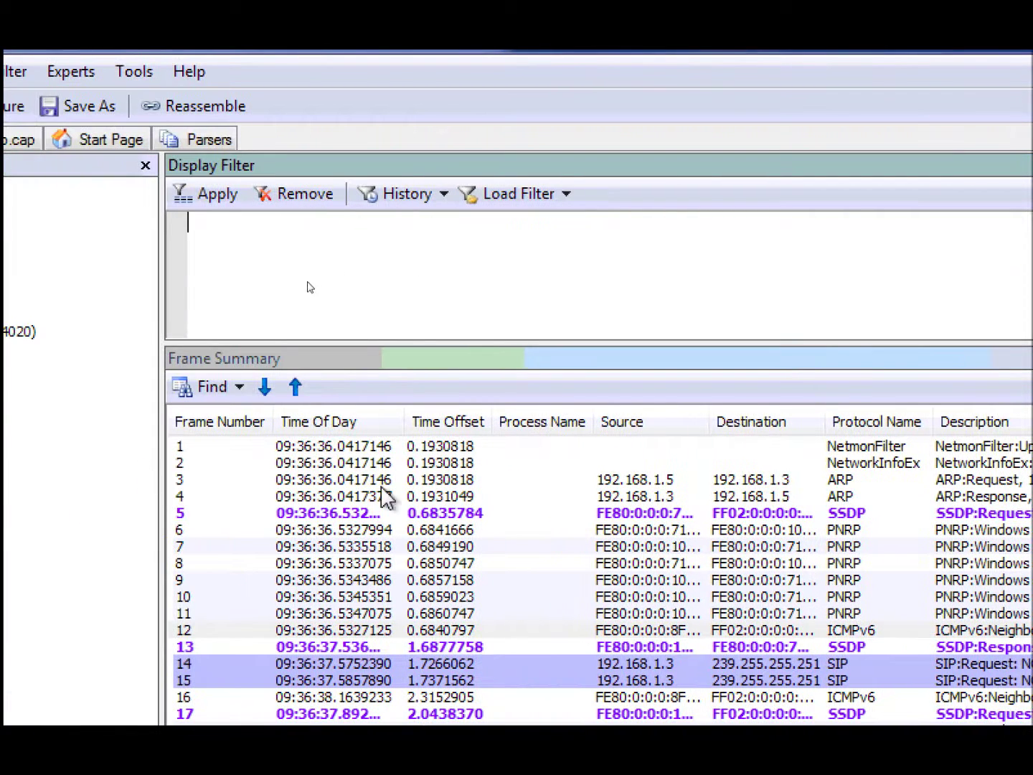
right_click(317, 495)
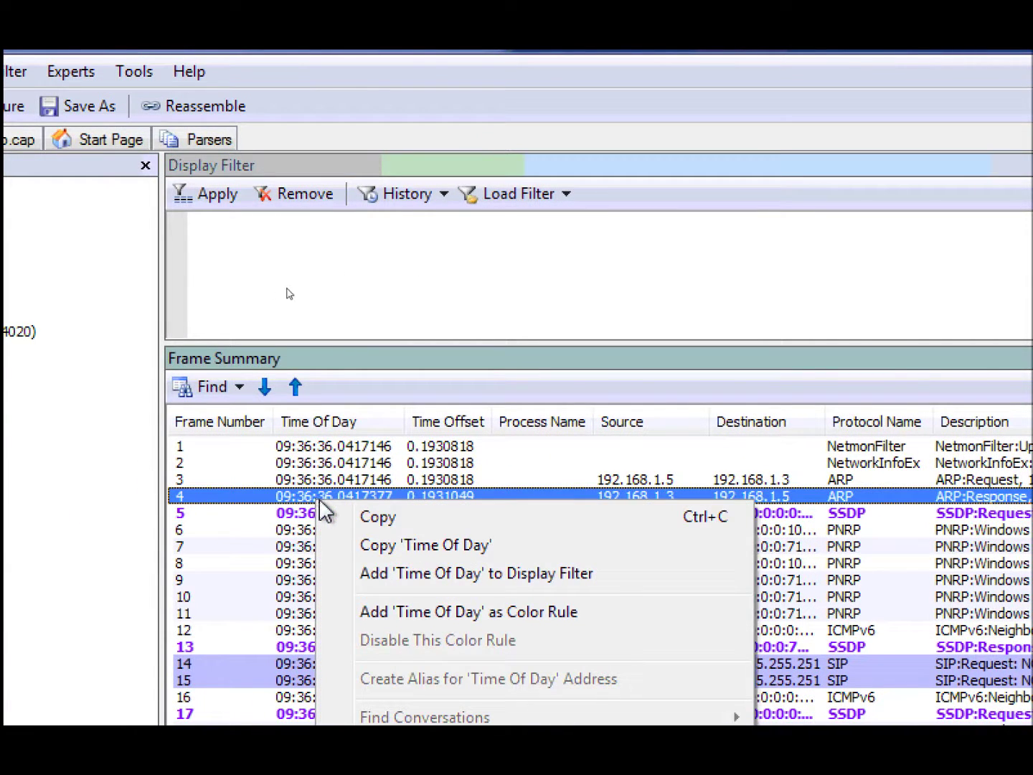
left_click(402, 573)
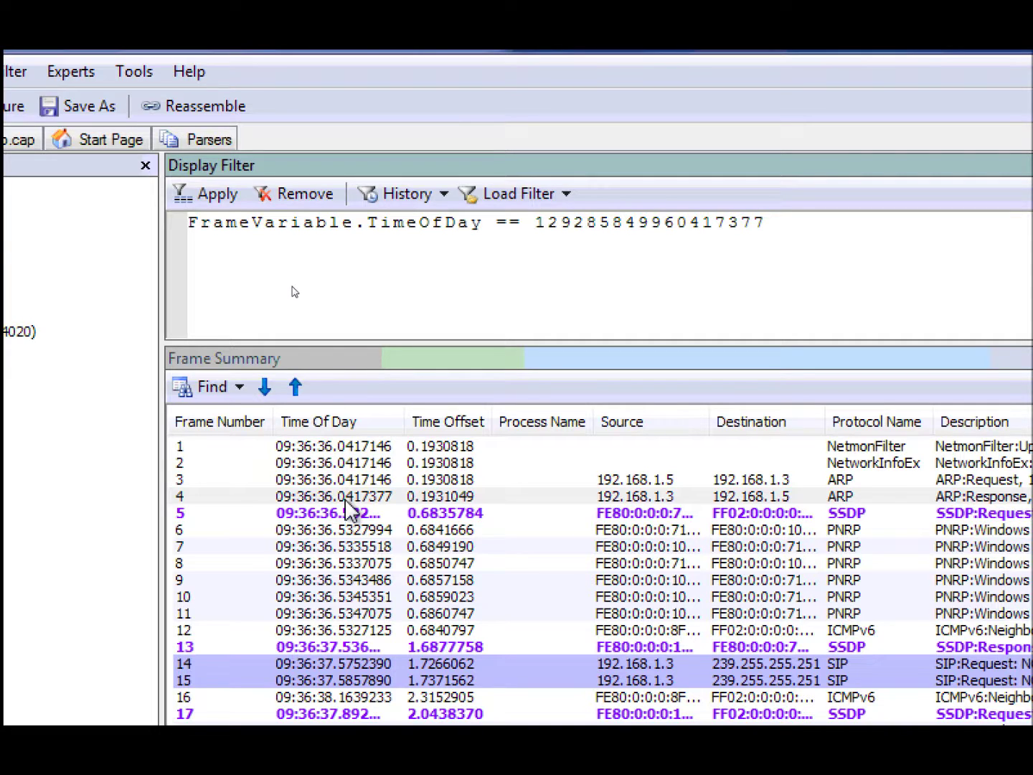
left_click(513, 223)
key("BackSpace")
key("BackSpace")
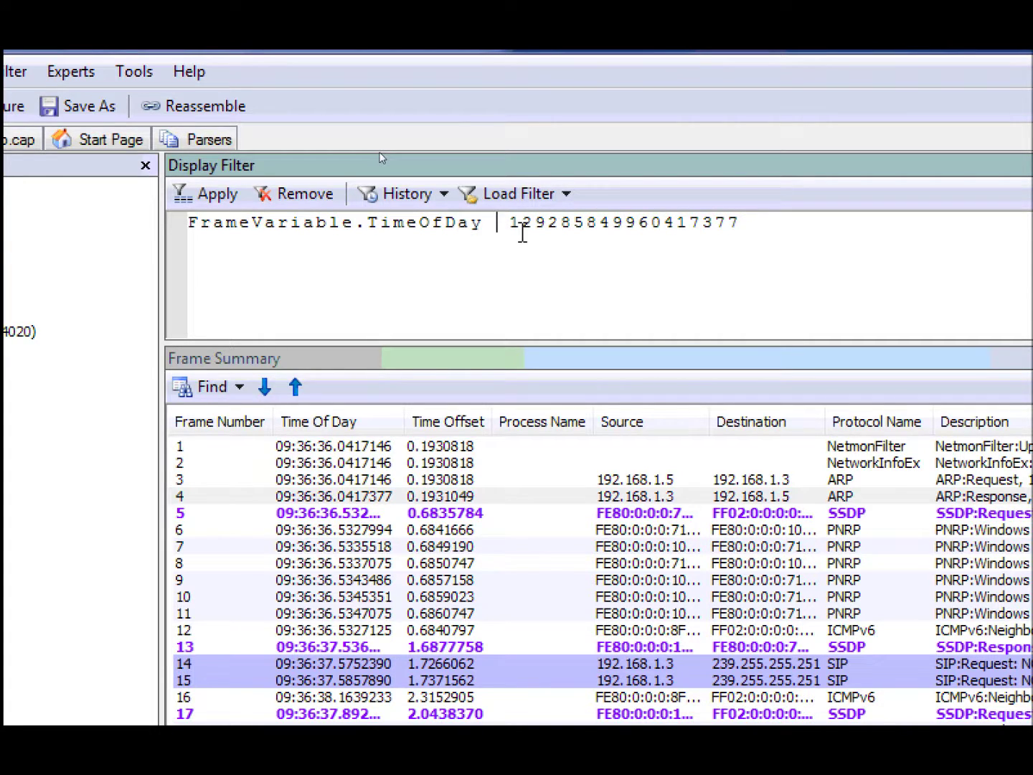
type(">=")
key("ctrl+Return")
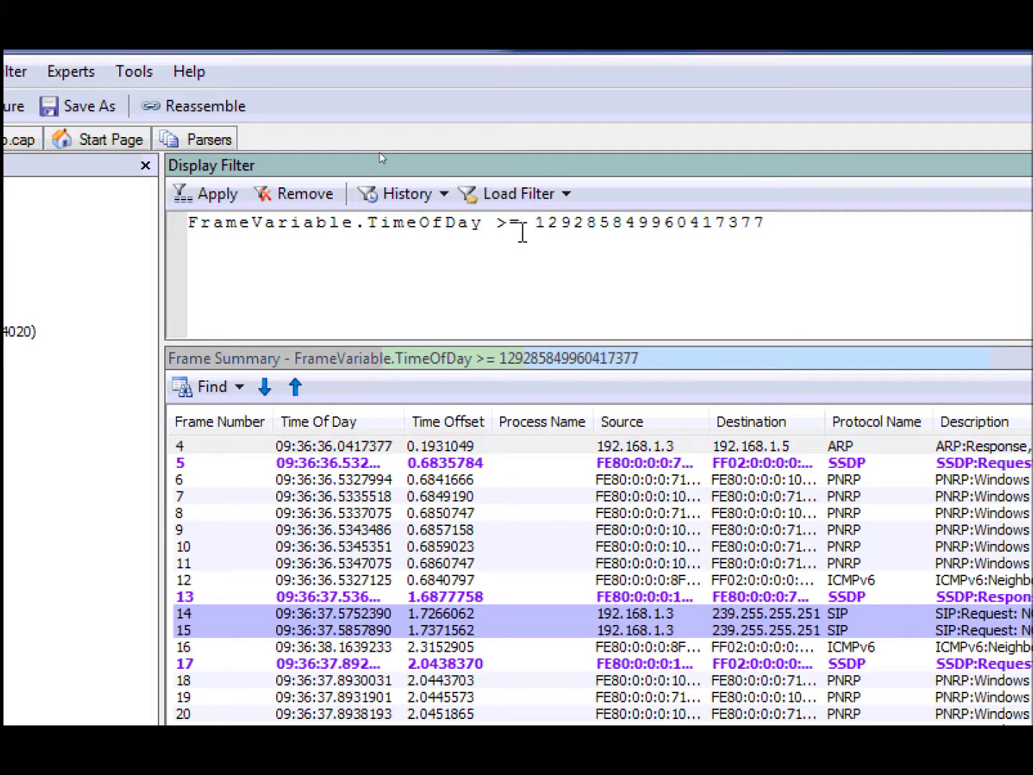